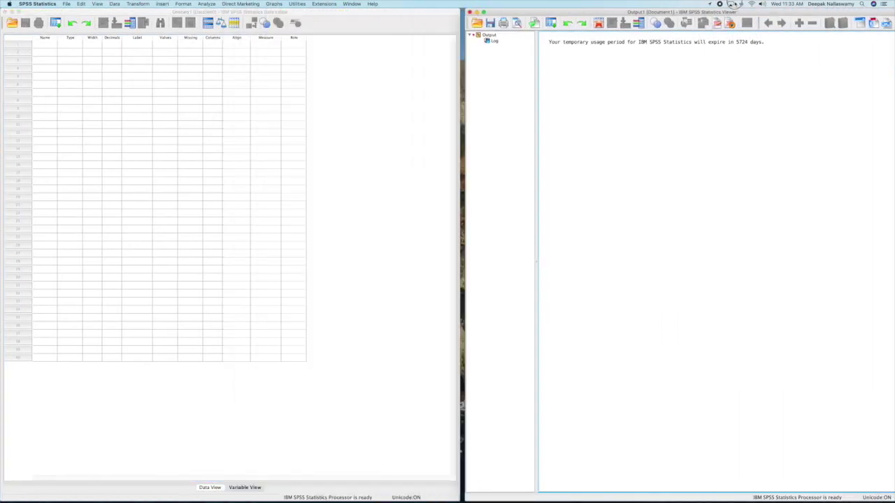
Display the empty dataset's data grid and select the first cell of the first row
click(93, 134)
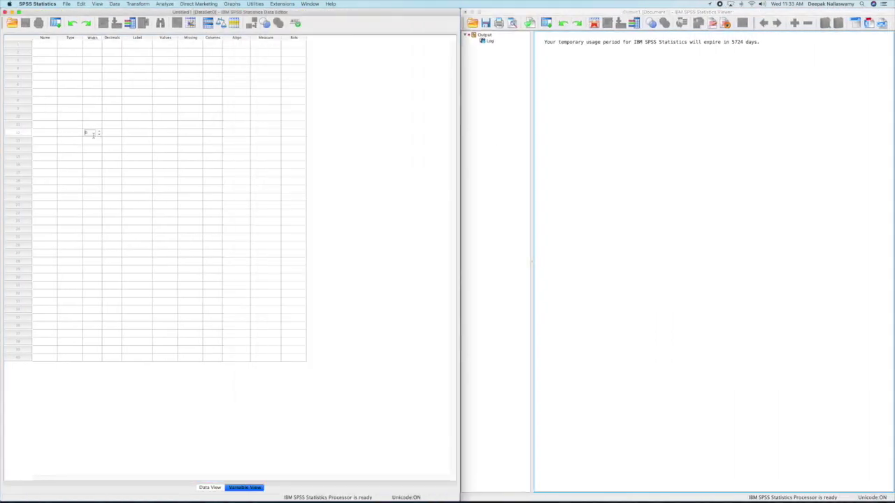
click(207, 489)
click(234, 489)
click(216, 489)
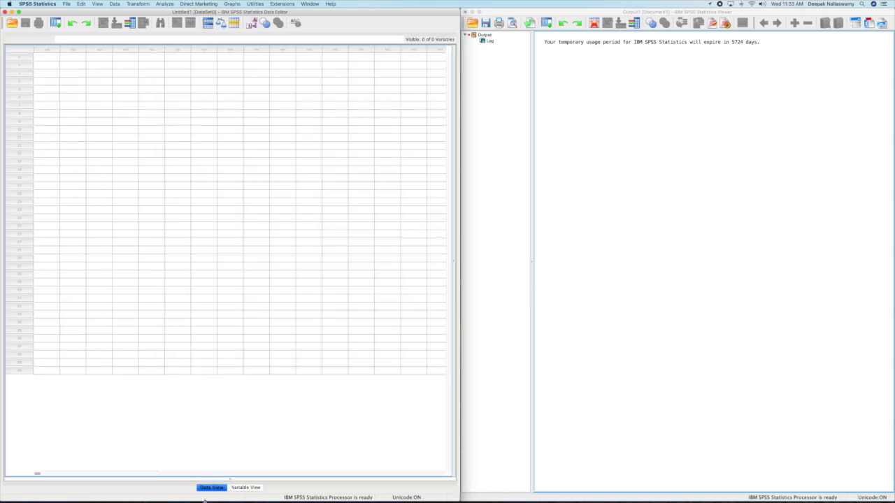
click(44, 57)
Switch to the untitled Google Sheets spreadsheet and copy all coded responses below the header row, from Department through the last column
key(ctrl+Right)
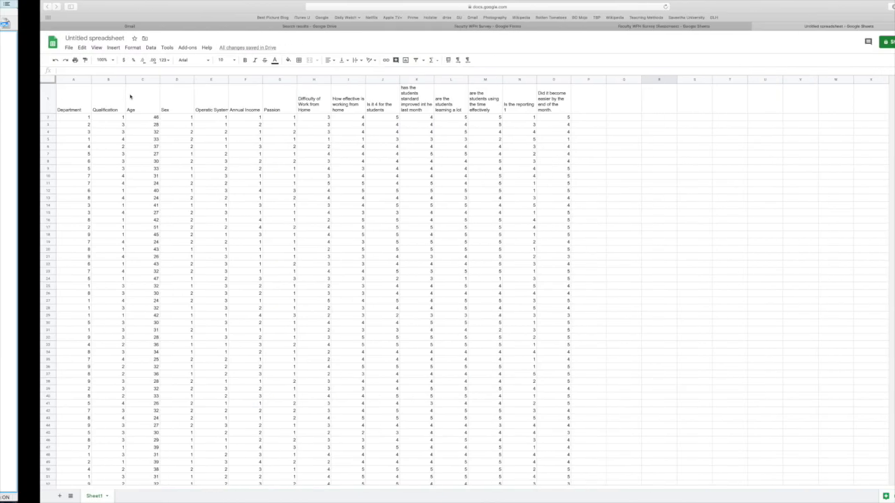
click(72, 140)
click(25, 119)
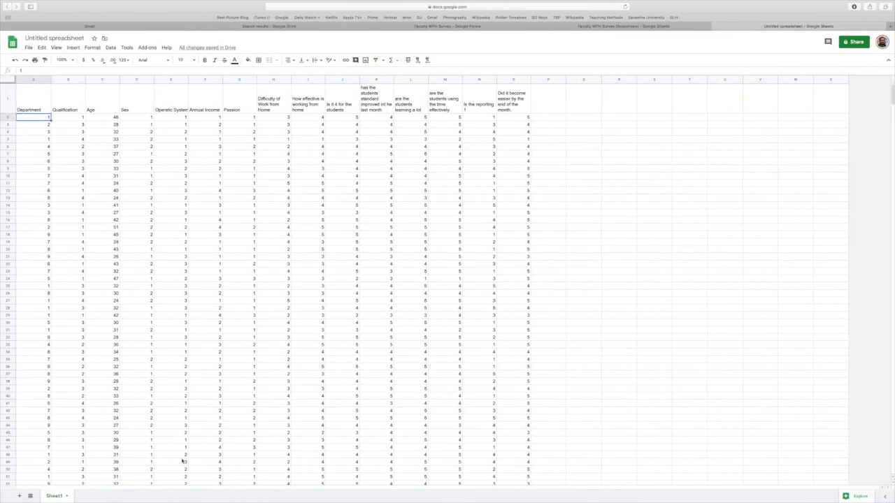
scroll(354, 448, down, 20)
scroll(378, 412, up, 5)
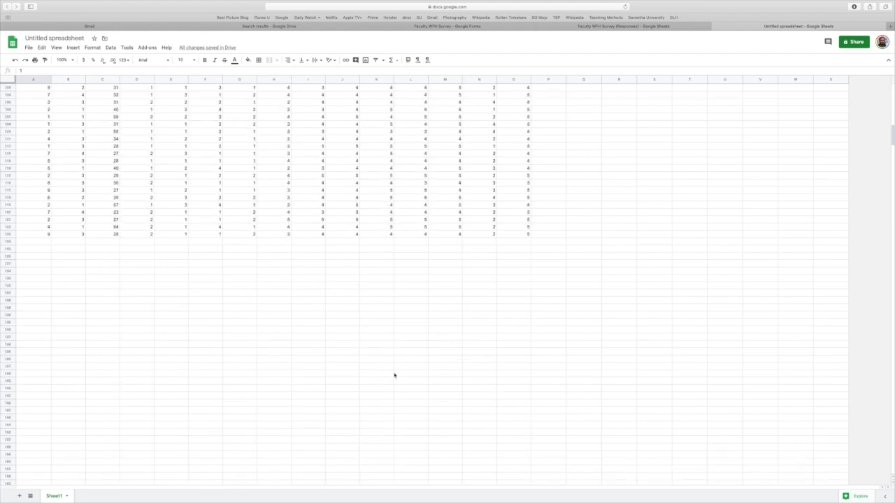
shift+click(513, 237)
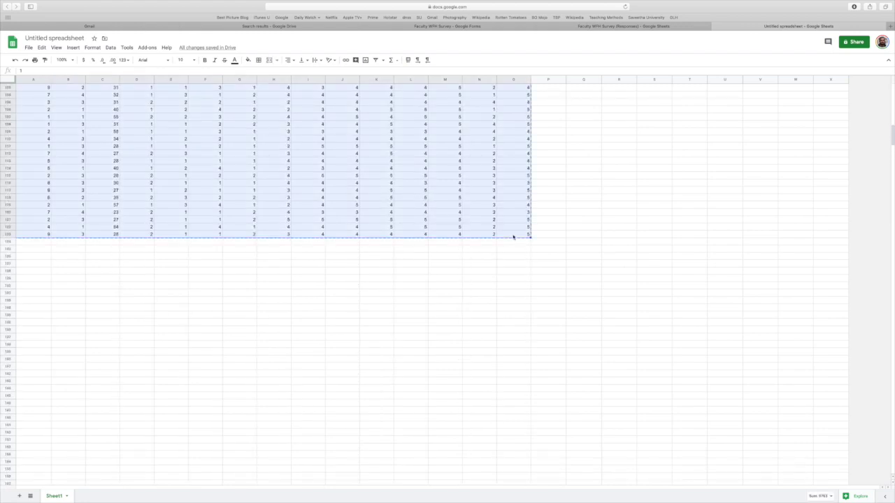
click(30, 48)
mouse_move(42, 47)
click(60, 103)
click(623, 26)
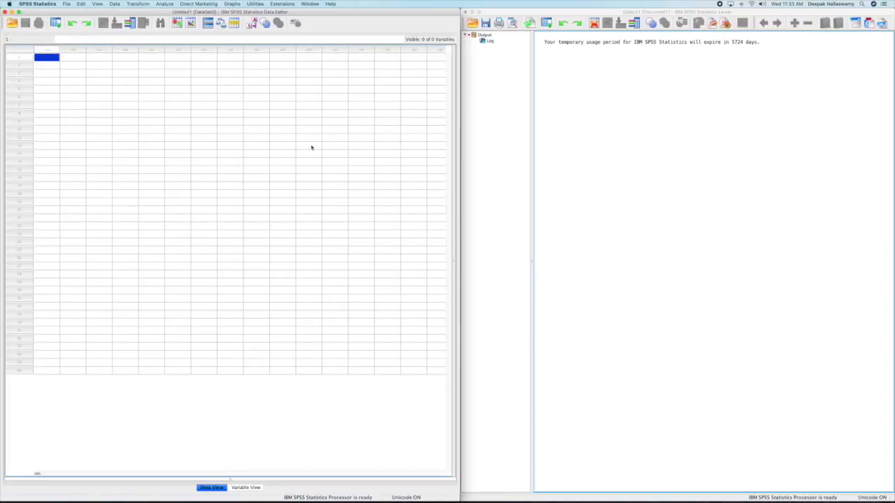
Switch to SPSS Statistics and paste the copied responses into the data grid, starting at the first cell
click(99, 113)
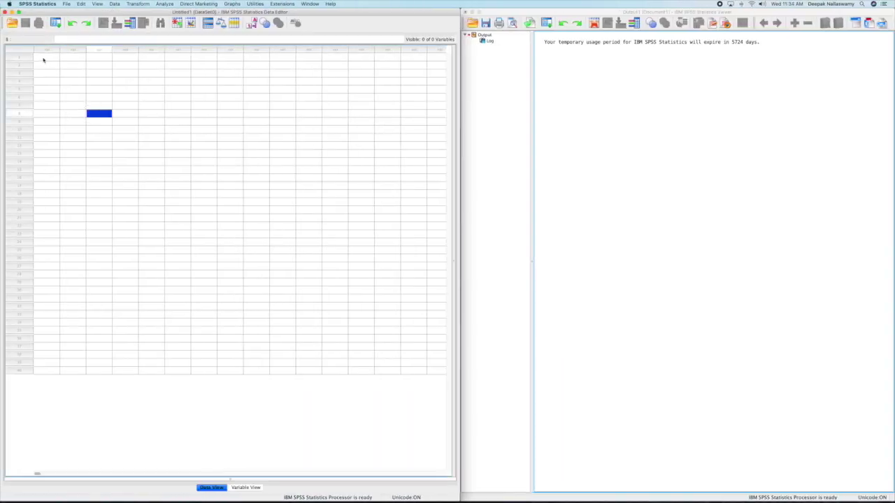
click(44, 58)
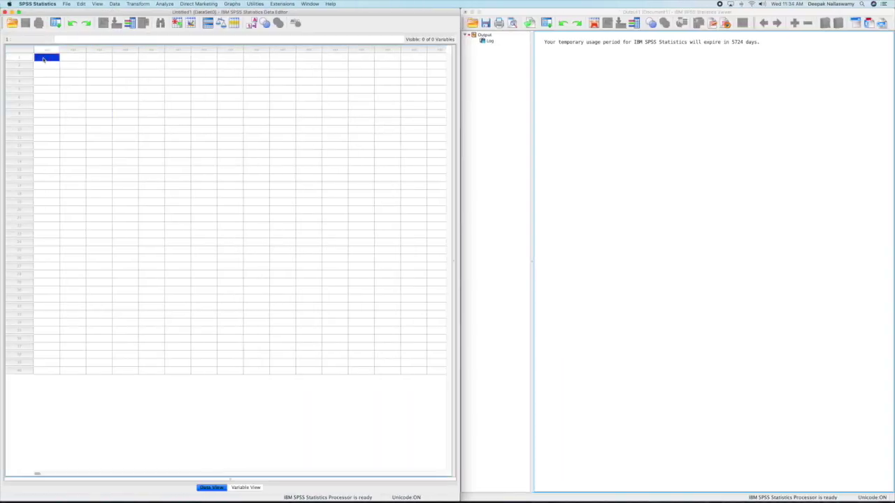
click(80, 3)
click(90, 39)
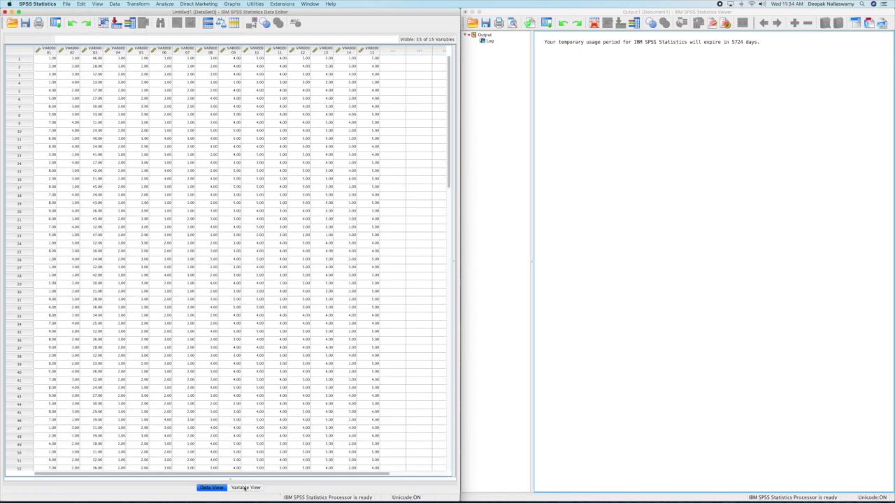
Set the decimals to 0 for all fifteen variables, VAR00001 to VAR00015, in the variable definitions
click(245, 488)
text(0)
click(109, 52)
text(0)
click(110, 60)
text(0)
click(109, 68)
text(0)
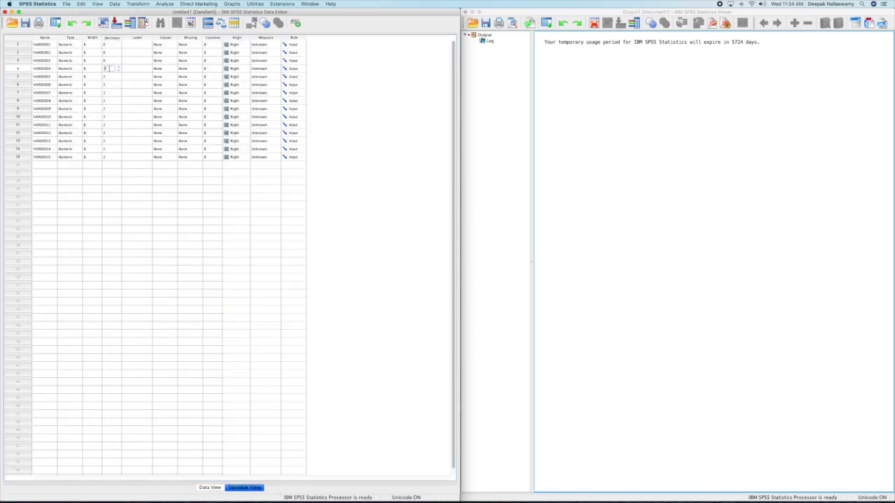
text(0)
click(110, 77)
text(0)
click(110, 85)
text(0)
click(109, 93)
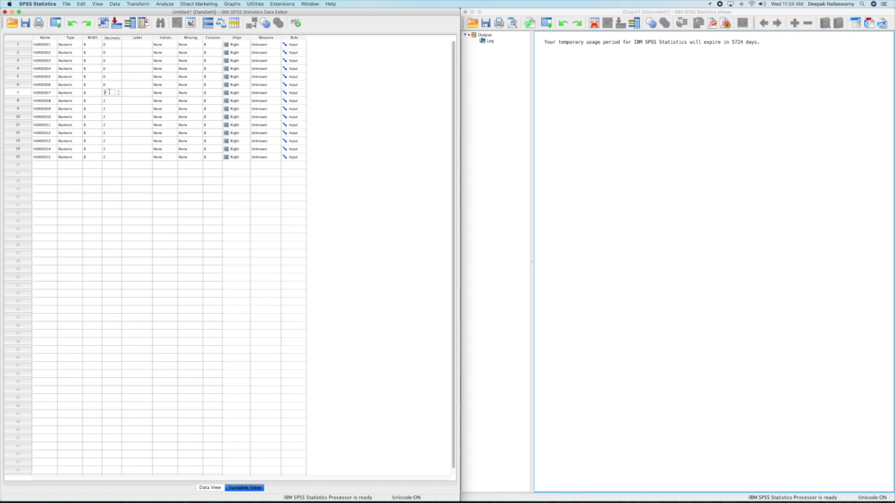
click(112, 101)
text(0)
click(112, 109)
text(0)
click(113, 117)
text(0)
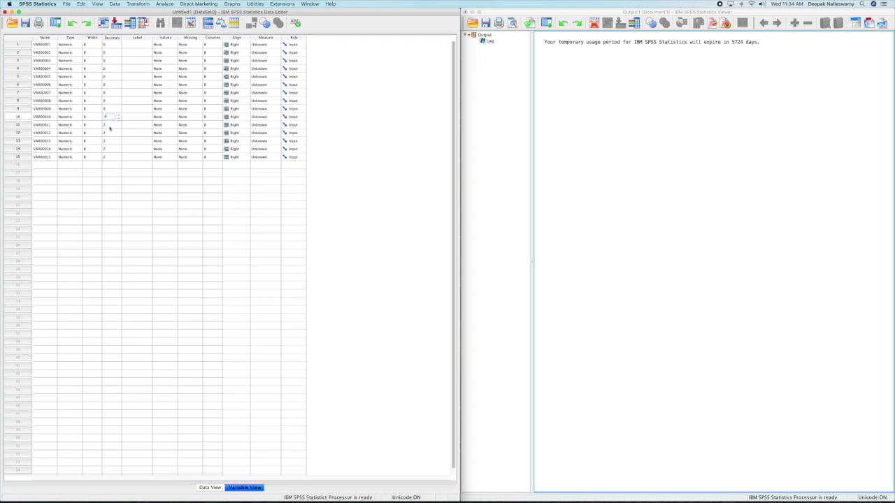
drag(110, 127, 111, 158)
text(0)
click(110, 150)
text(0)
click(111, 141)
text(0)
click(110, 133)
text(0)
click(109, 125)
text(0)
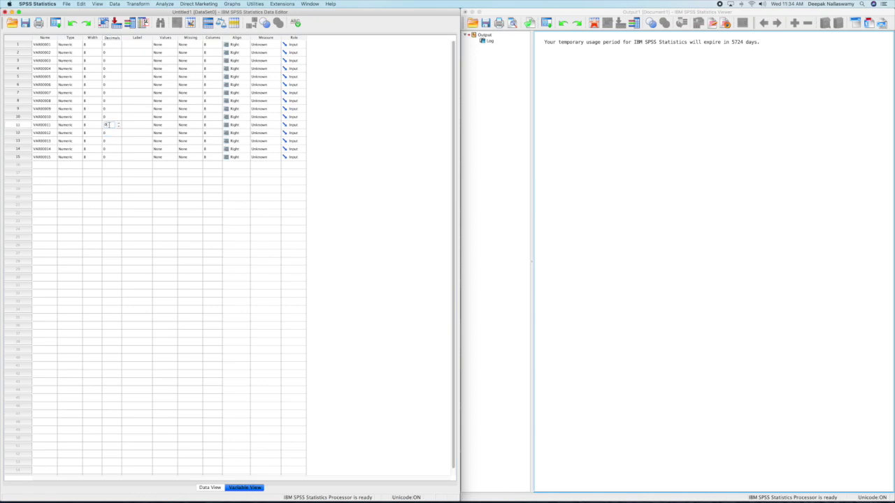
Review the Faculty WFH Survey response sheet, the form's response summary and the column headings of the untitled spreadsheet in the browser
key(ctrl+t)
key(ctrl+t)
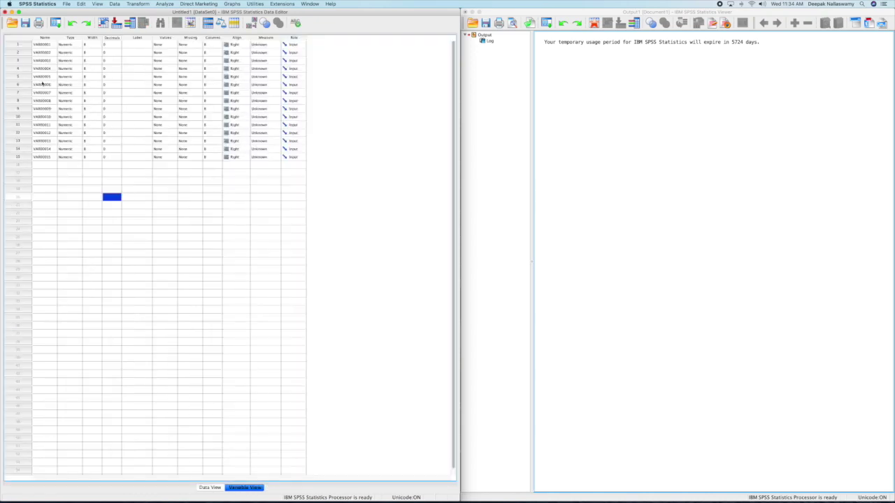
key(ctrl+Home)
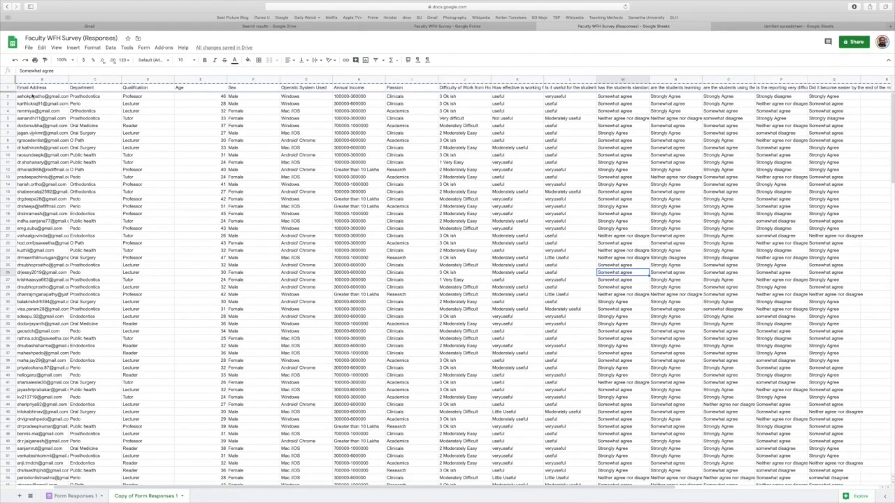
click(453, 28)
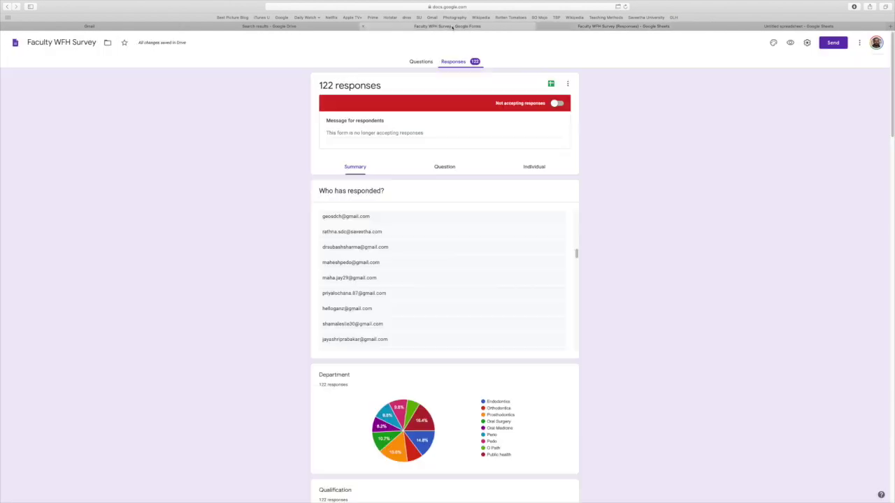
click(798, 26)
scroll(67, 167, up, 15)
key(ctrl+Left)
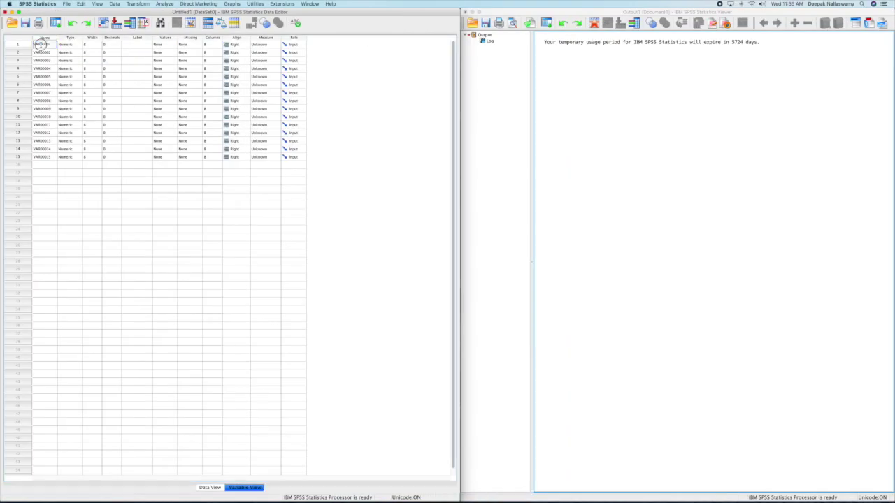
Rename the first two variables Department and qualification in SPSS Statistics, following the spreadsheet's column headings
click(41, 44)
text(Department)
key(Return)
key(ctrl+Right)
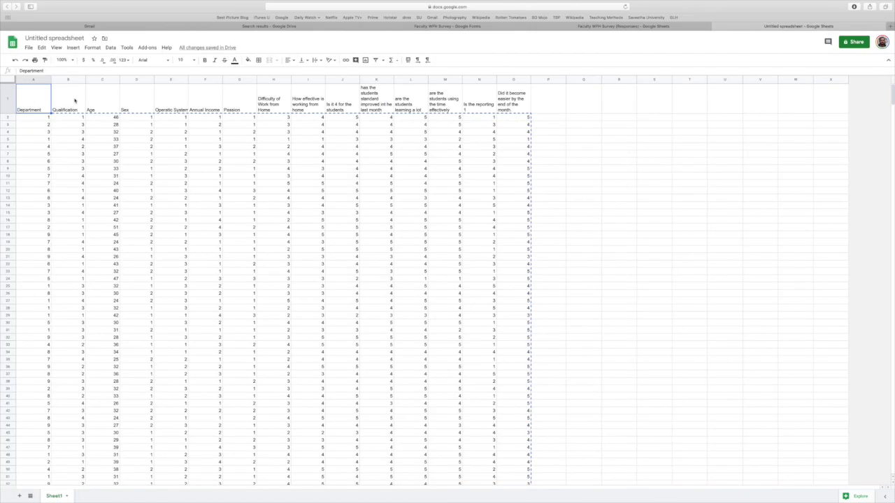
key(ctrl+Left)
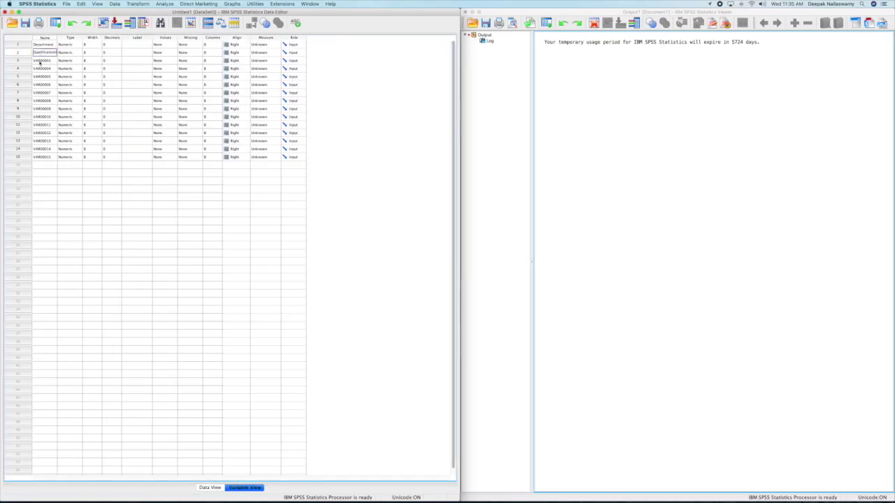
click(41, 53)
text(qualification)
key(Return)
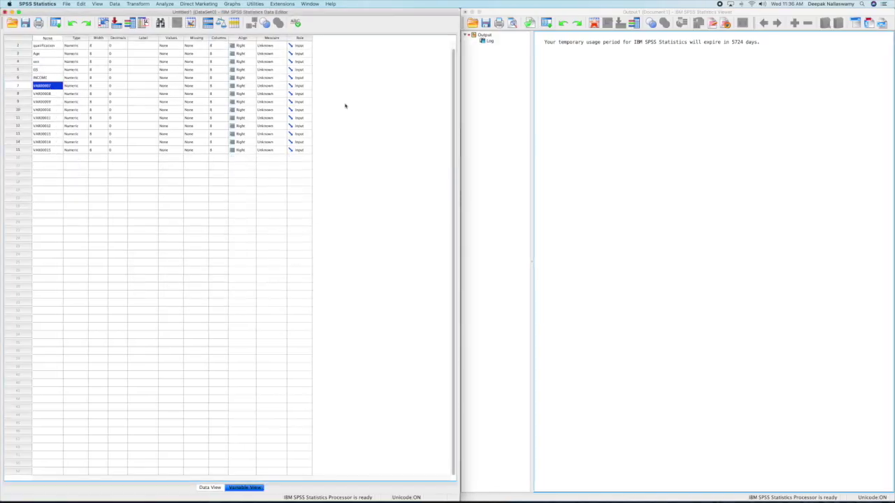
Rename the seventh variable PASSION and the eighth WFHDIFFICULTY, following the spreadsheet's column headings
text(PASSION)
key(Return)
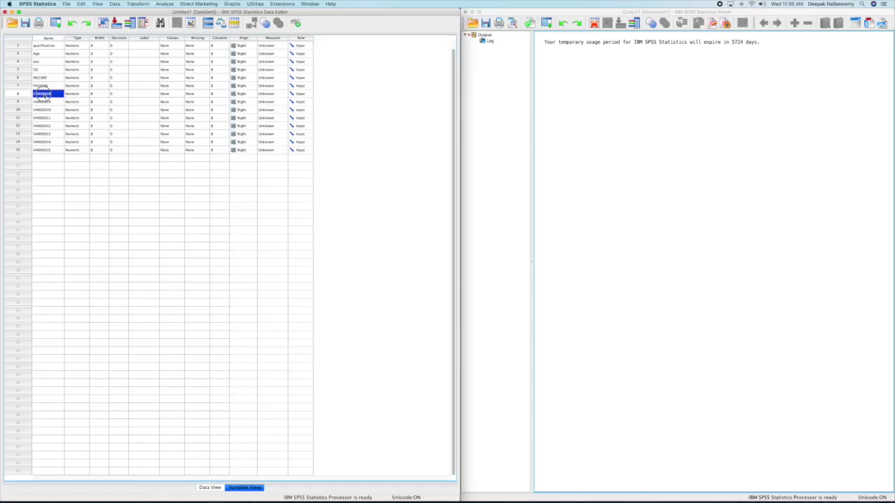
key(ctrl+Right)
key(ctrl+Left)
text(DIFFICULTYWFH)
key(Return)
Look up the student-related headings in the spreadsheet and rename variables 10 to 12 STUDENTUSEFUL, STUDENTSTD and STULEARN
key(ctrl+Right)
click(342, 98)
key(ctrl+Left)
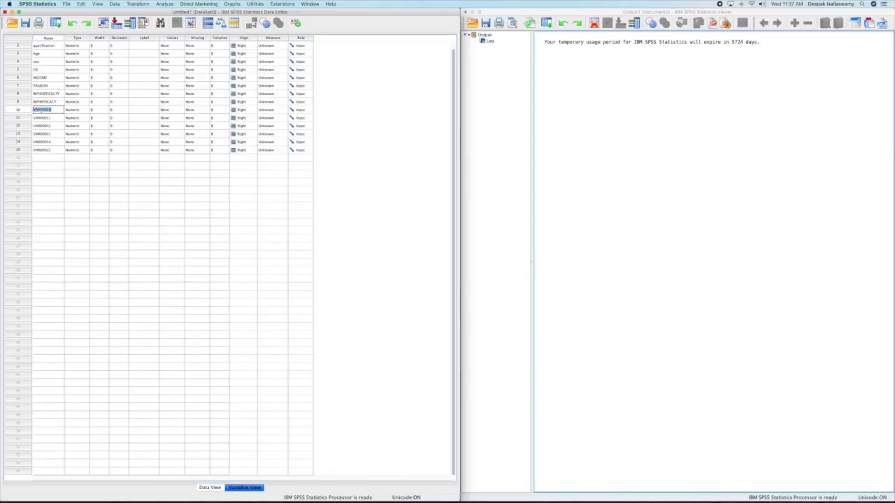
text(STUDENTUSEFUL)
double_click(41, 118)
text(STUDENTSTO)
double_click(41, 126)
text(STULEARN)
Rename variables 13 to 15 STUDENTTIMEEFFECTIVE, REPORTDIFFICULTY and EASEENDOFMONTH
double_click(41, 134)
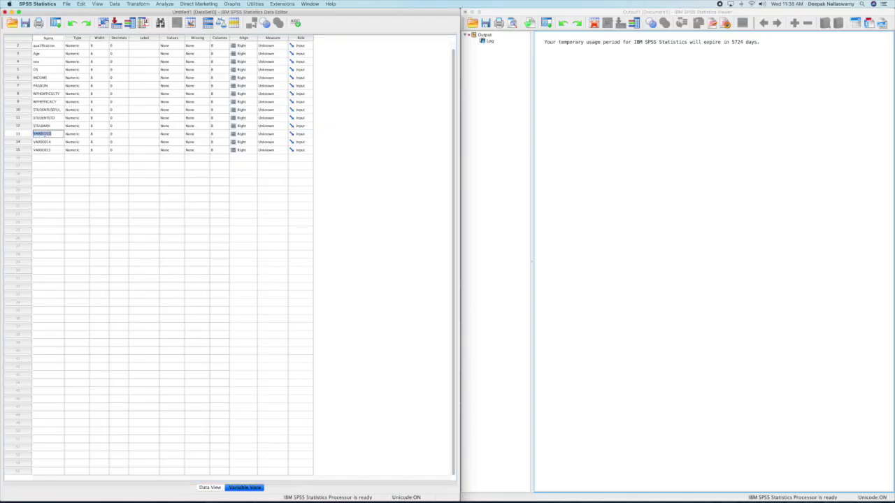
text(STUDENTTIMEEFFECTIVE)
click(40, 142)
text(REPORTDIFFICULTY)
key(Return)
text(EASEENDOYMONTH)
click(53, 182)
click(155, 230)
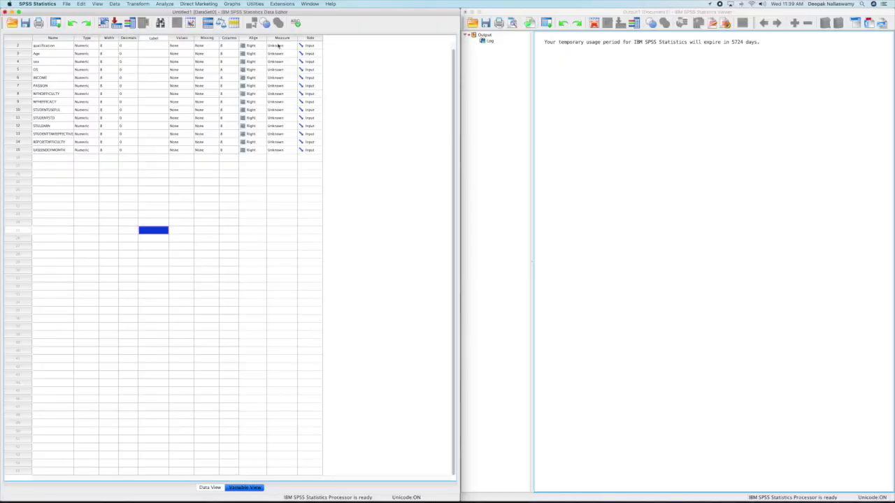
Set the measurement level to Nominal for qualification, sex and OS, and to Scale for Age
click(280, 46)
click(281, 59)
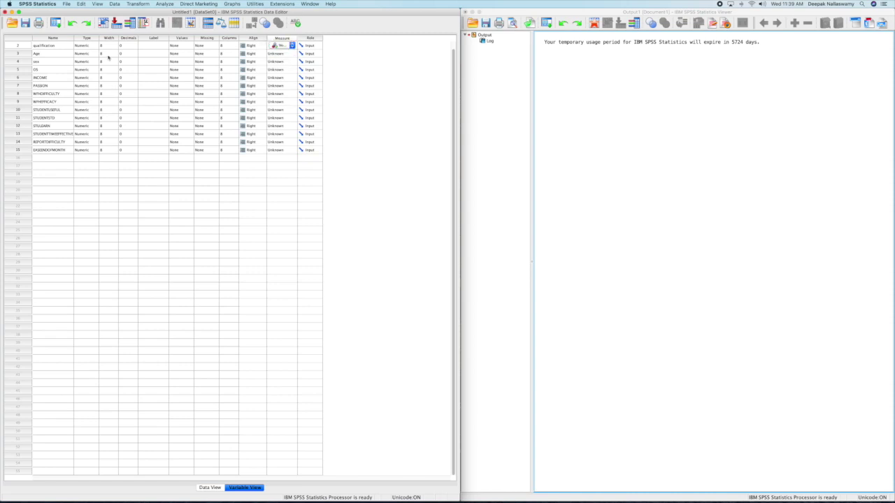
click(278, 58)
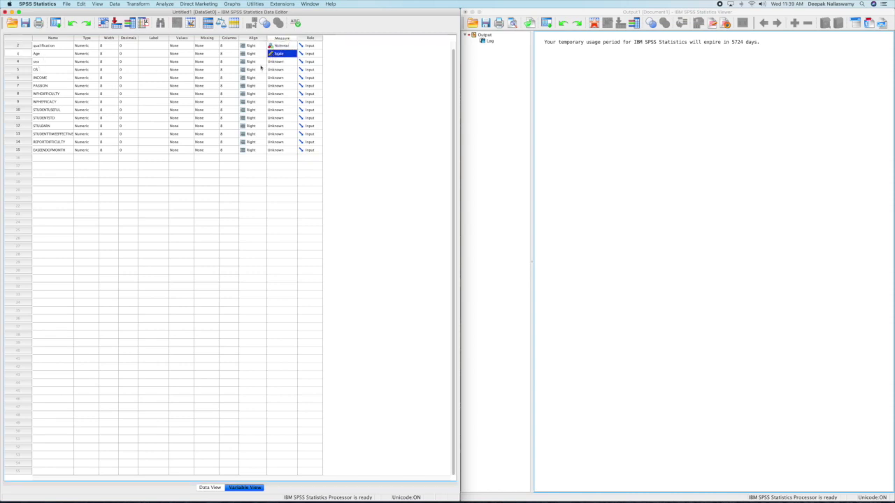
click(283, 62)
click(281, 70)
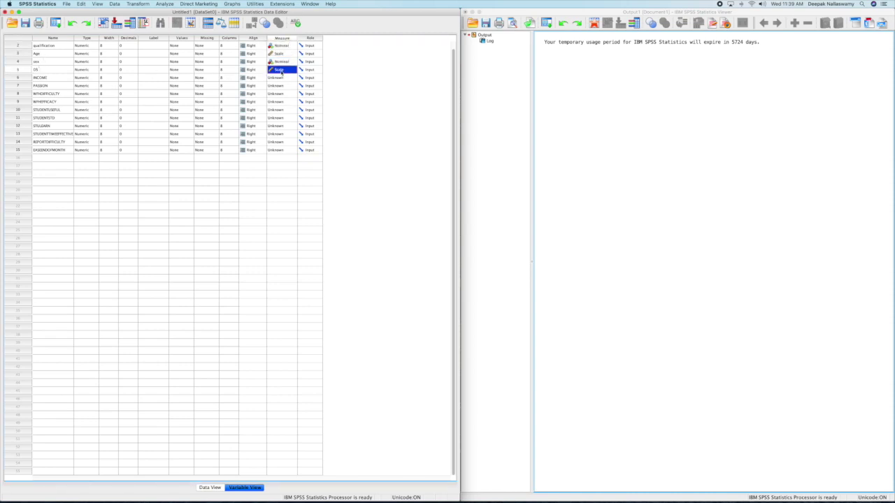
click(281, 70)
click(283, 83)
click(291, 69)
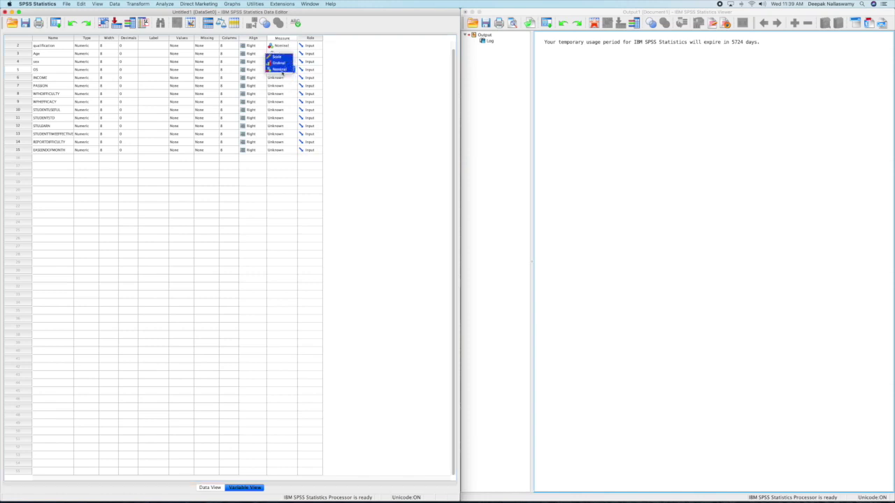
click(278, 73)
Set the measurement level of INCOME to Ordinal and of PASSION to Nominal
click(278, 76)
click(277, 78)
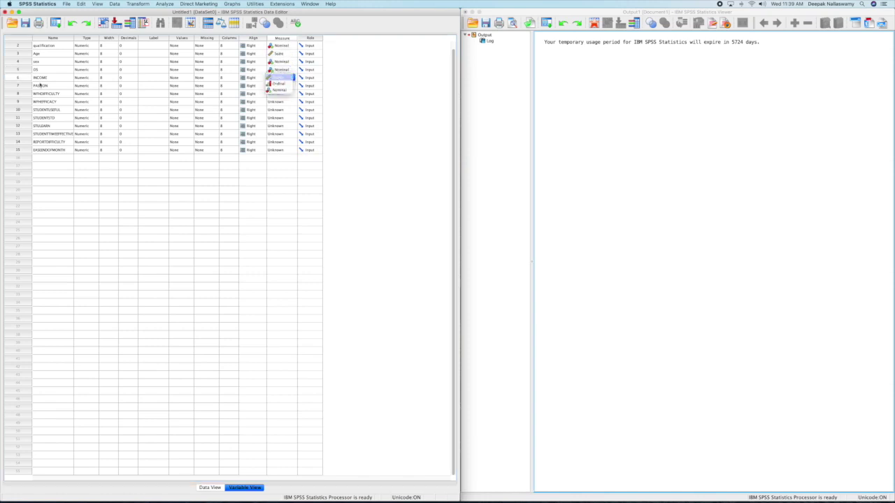
click(276, 84)
click(283, 86)
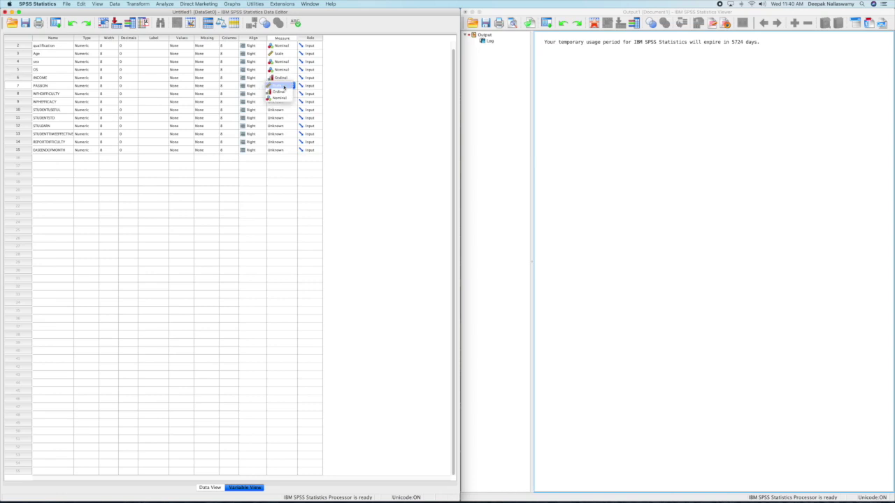
click(280, 93)
Set the measurement level of WFHDIFFICULTY, WFHEFFICACY and STUDENTUSEFUL to Ordinal
click(279, 94)
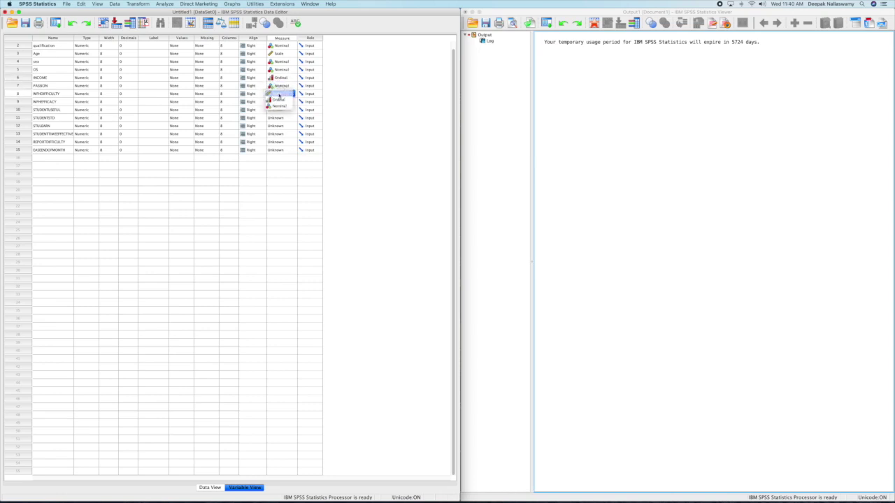
click(278, 100)
click(275, 102)
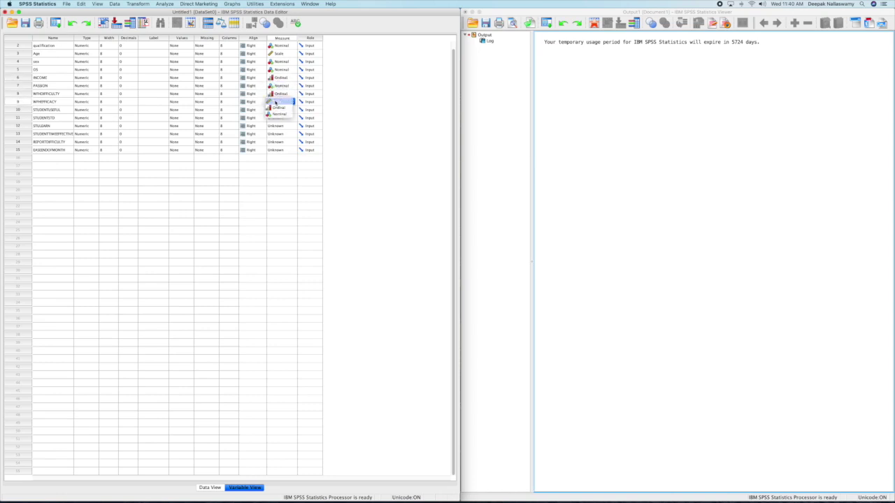
click(277, 107)
click(275, 111)
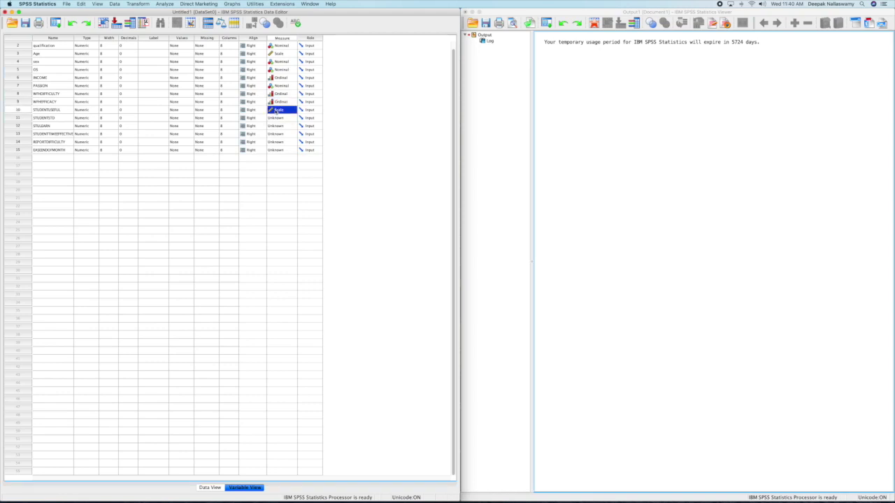
click(276, 112)
click(278, 116)
Set the measurement level of STUDENTSTD and STULEARN to Ordinal
click(275, 118)
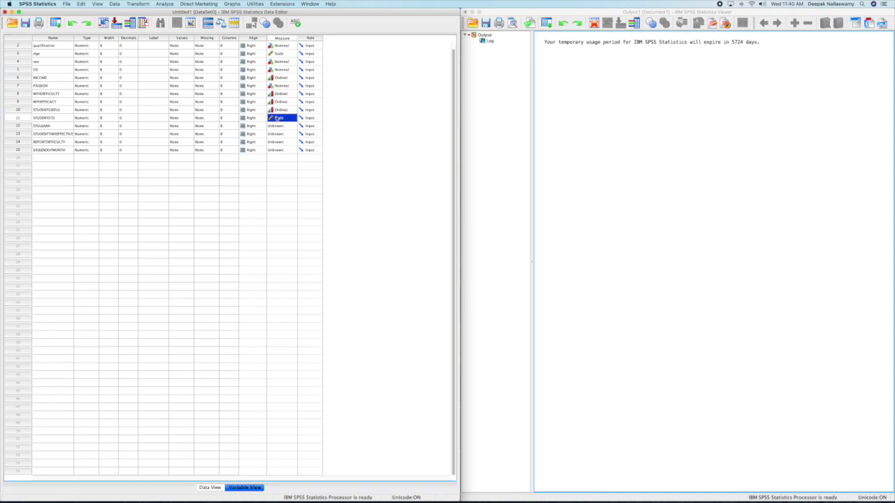
click(276, 119)
click(277, 124)
double_click(274, 126)
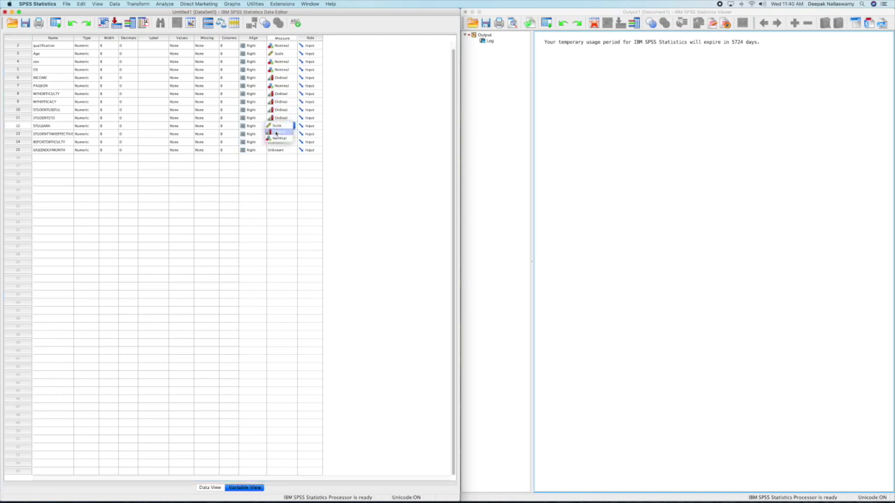
click(277, 132)
Set the measurement level of STUDENTTIMEEFFECTIVE, REPORTDIFFICULTY and EASEENDOFMONTH to Ordinal
click(278, 134)
click(279, 135)
click(280, 136)
click(279, 136)
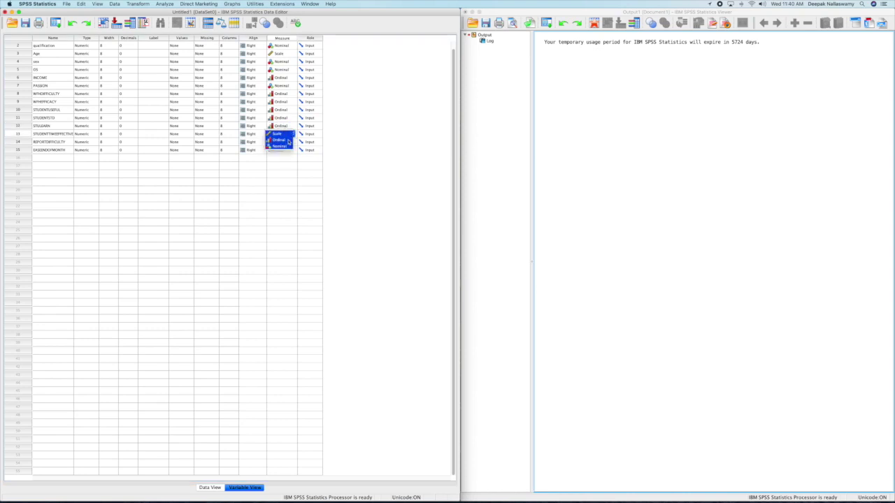
click(279, 141)
click(280, 142)
click(280, 143)
click(281, 152)
click(280, 150)
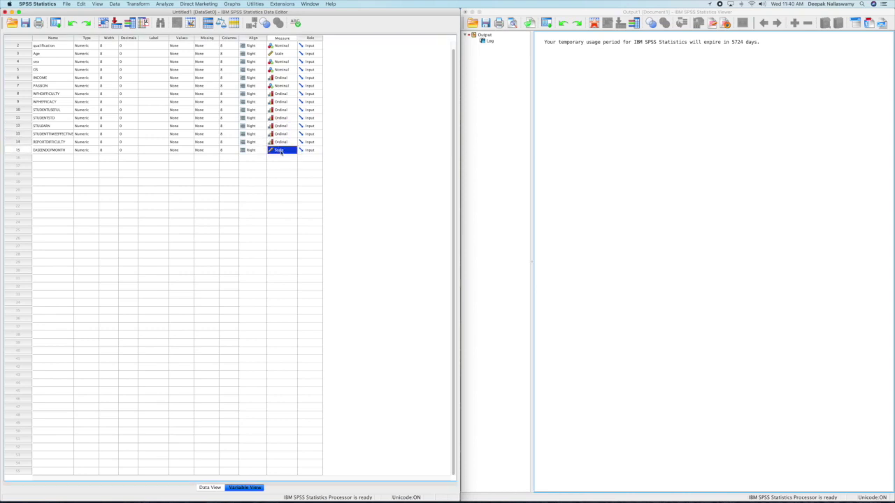
click(279, 151)
click(280, 157)
click(254, 175)
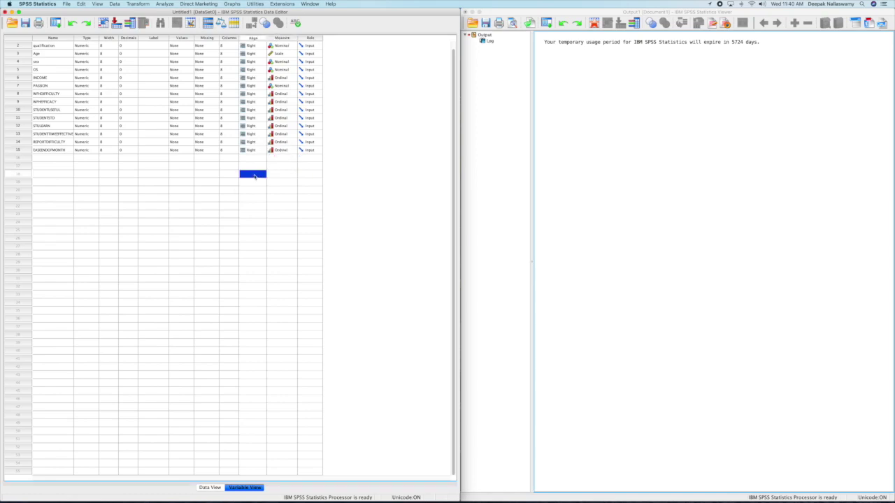
click(203, 225)
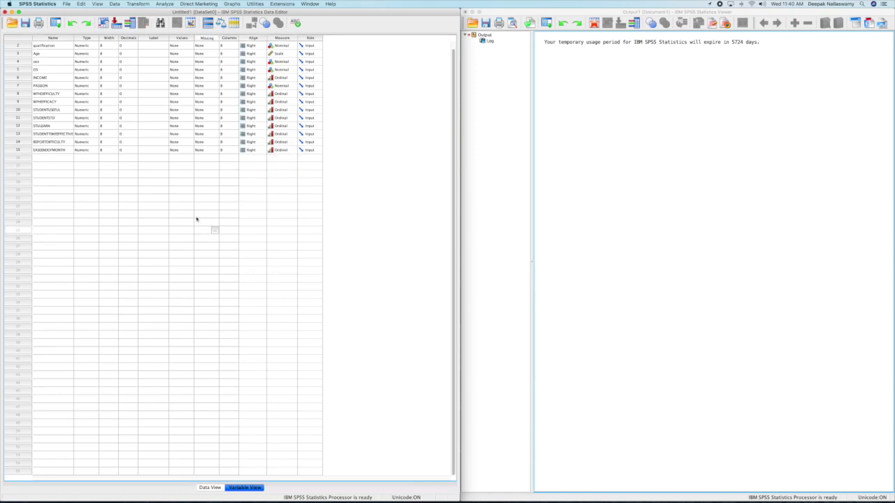
click(177, 46)
click(190, 46)
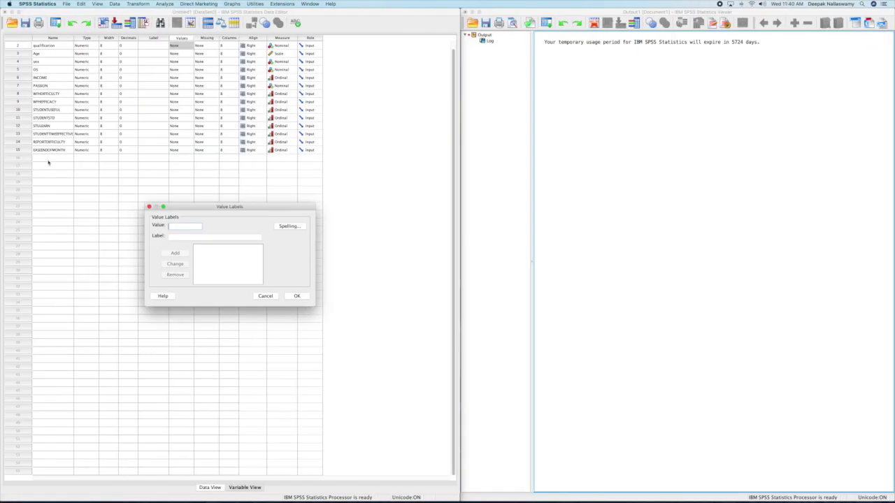
click(263, 296)
Define value labels for Department: 1 PROSTHODONTICS, 2 PERIODONTICS, 3 ORTHODONTICS, 4 ORAL MEDICINE, 5 ORAL SURGERY, and a label PUBLIC HEALTH DENTISTRY
click(280, 45)
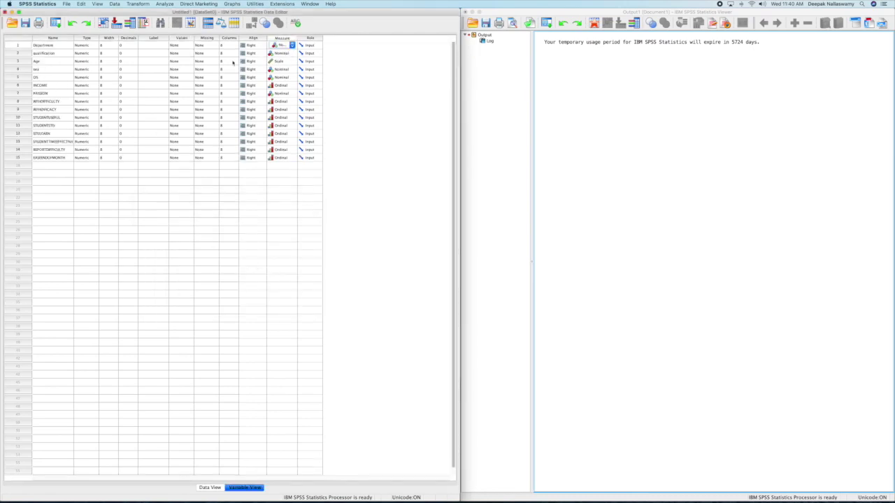
click(177, 44)
click(193, 45)
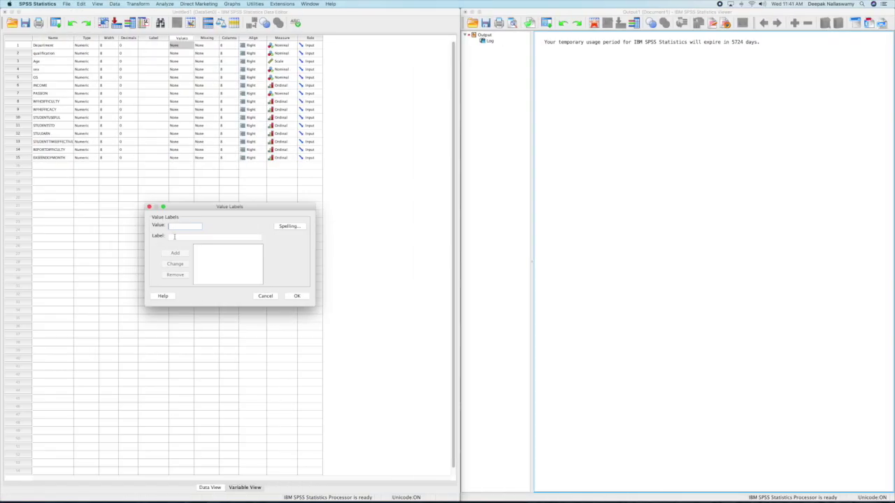
text(1)
click(174, 236)
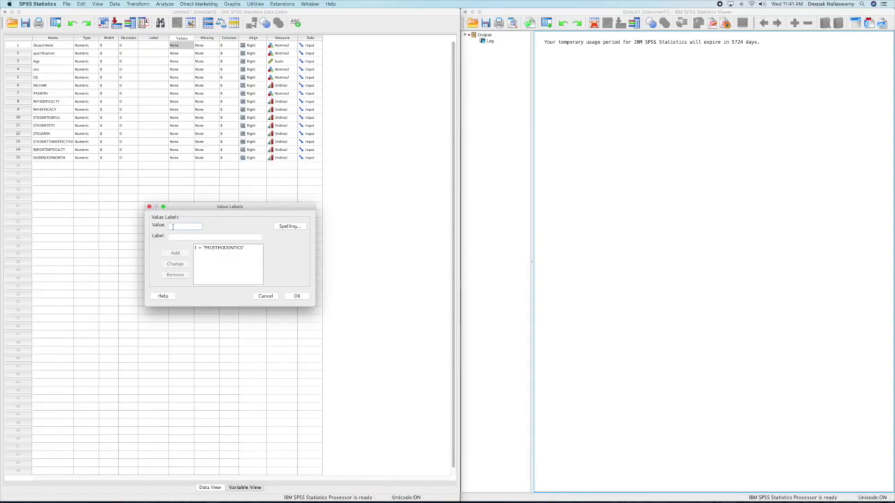
text(2)
click(186, 236)
text(PERIOD)
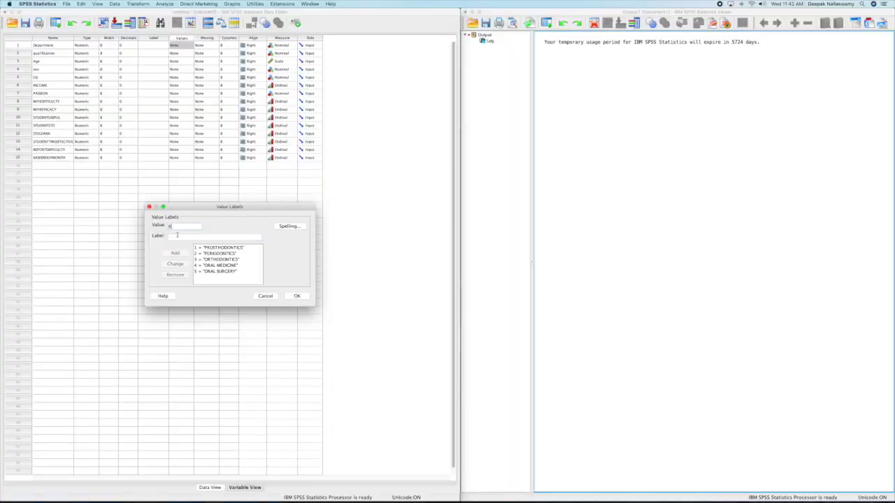
click(174, 253)
text(PUBLIC HEALTH DENTISTRY)
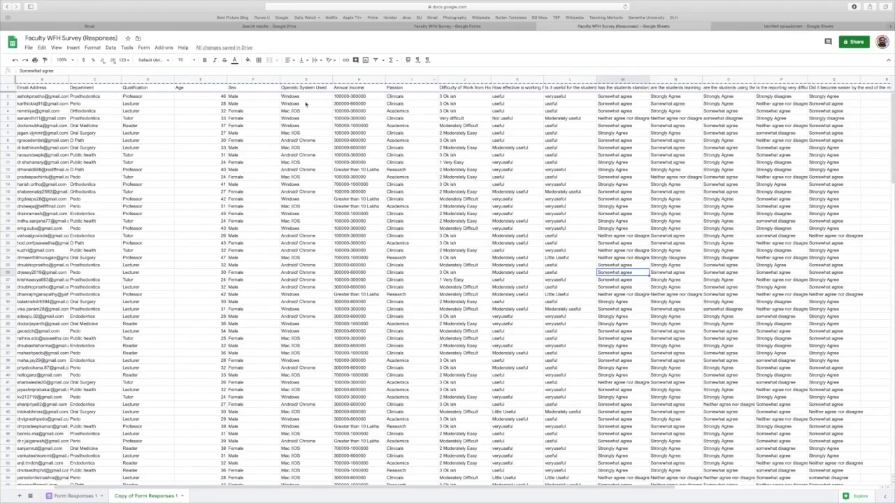
Switch to the Google Sheets survey responses and look up the Annual Income answer categories
click(355, 98)
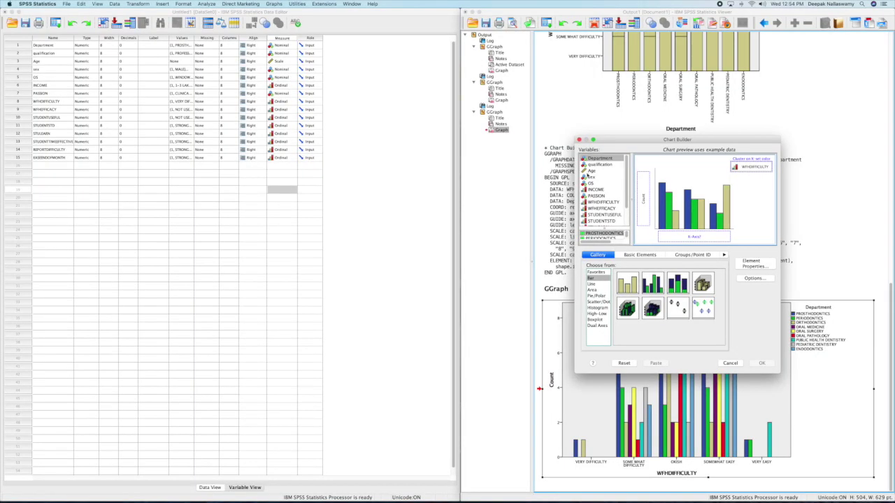
Create a clustered bar chart of counts with Department on the X-axis, clustered by WFHDIFFICULTY
drag(587, 176, 685, 238)
click(759, 364)
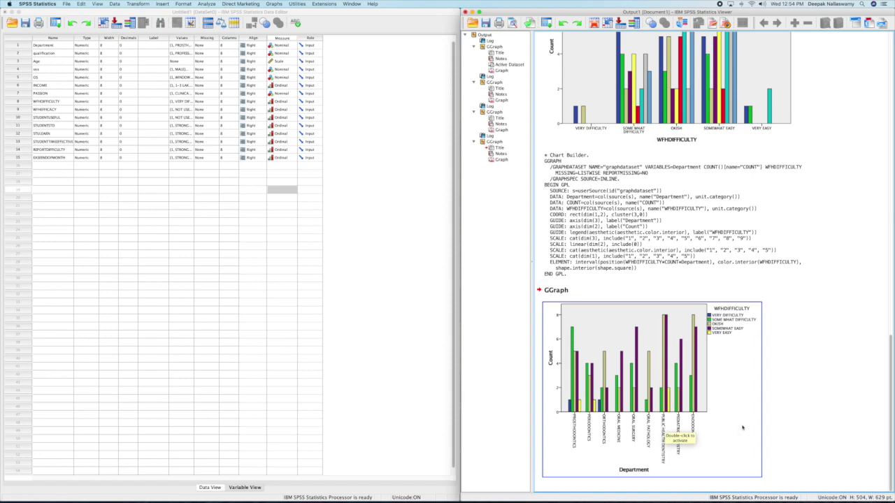
Enlarge the output viewer window and widen the Department bar chart to give its department labels more room
click(703, 428)
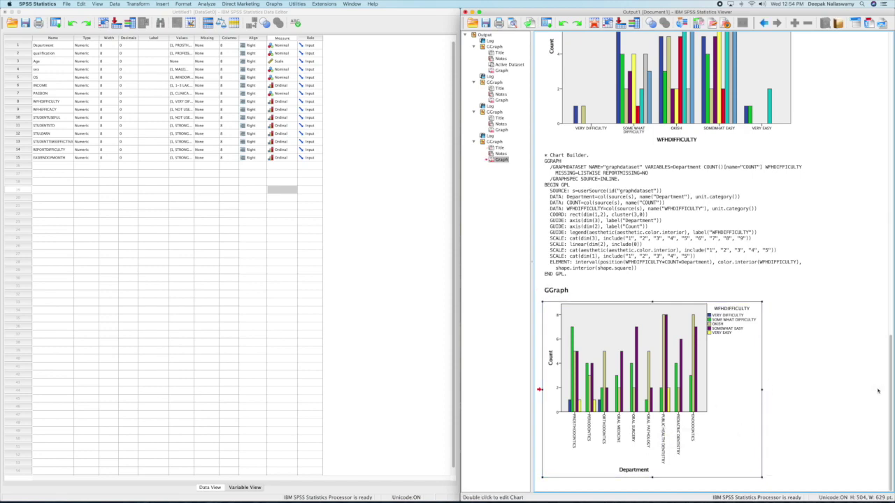
drag(761, 389, 878, 391)
click(479, 12)
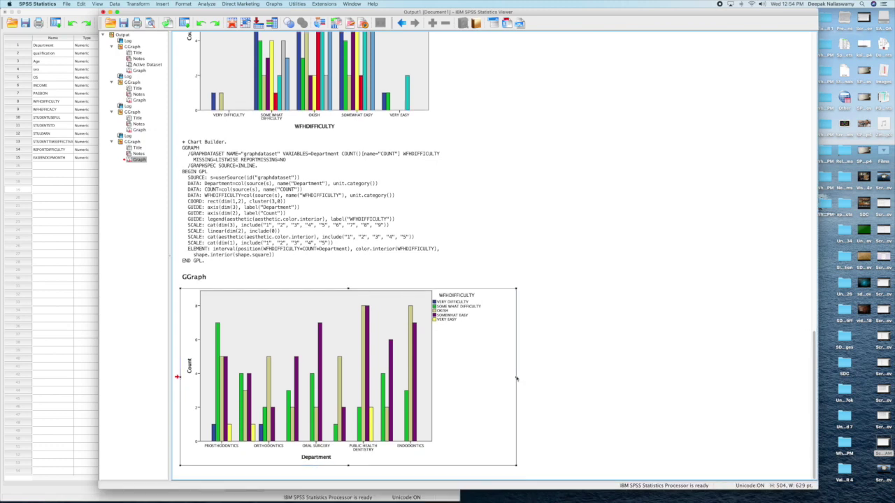
drag(516, 379, 517, 380)
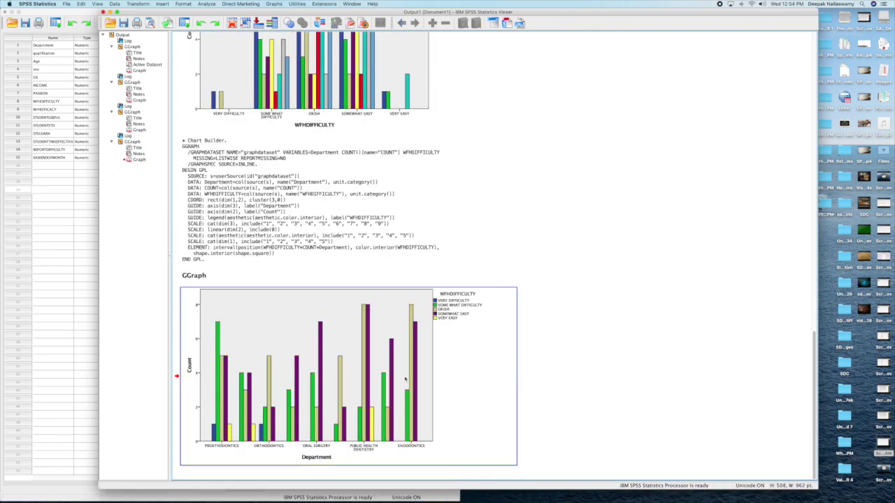
click(541, 377)
click(426, 380)
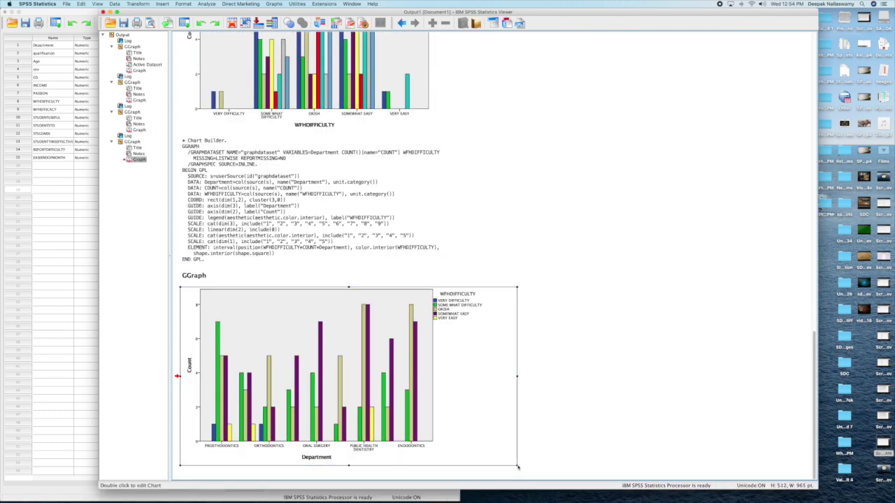
click(624, 457)
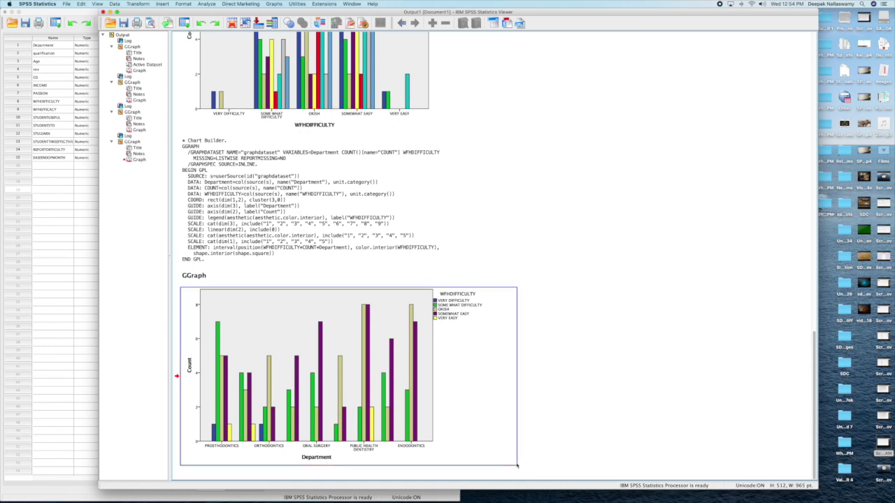
drag(517, 465, 641, 457)
drag(515, 377, 769, 376)
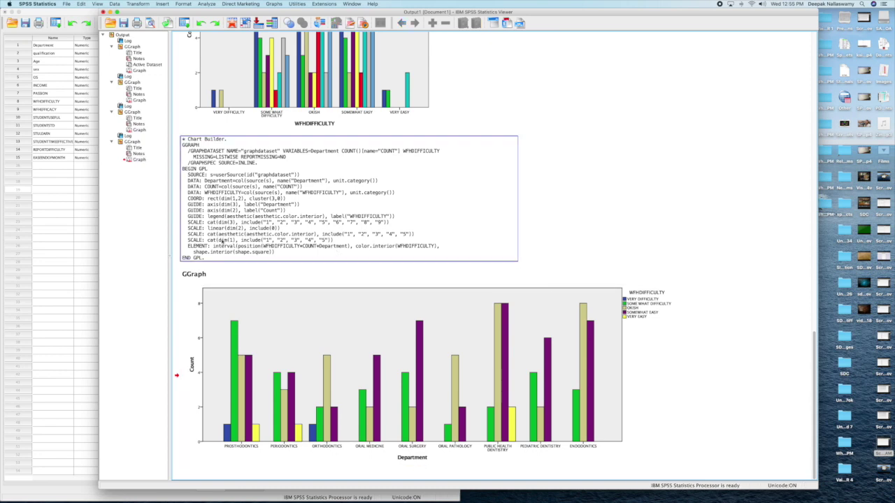
Create a clustered bar chart with INCOME on the X-axis, clustered by WFHDIFFICULTY, and widen it in the output
click(271, 4)
click(293, 12)
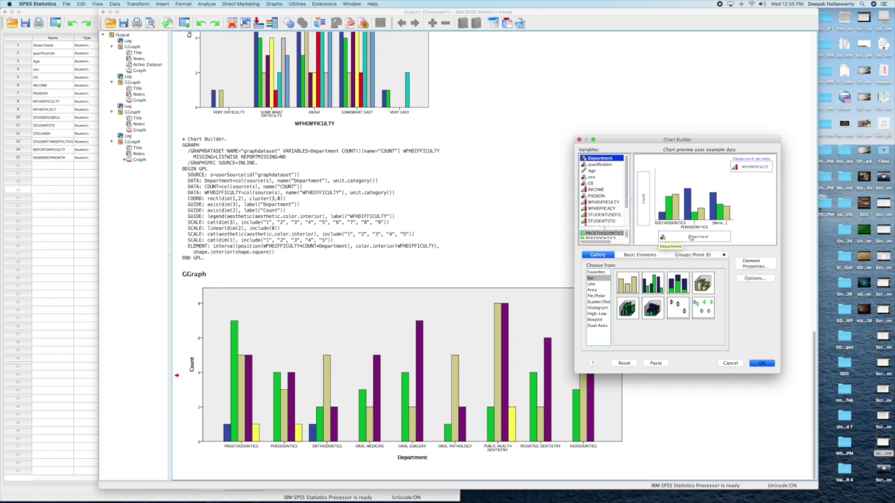
drag(595, 189, 680, 238)
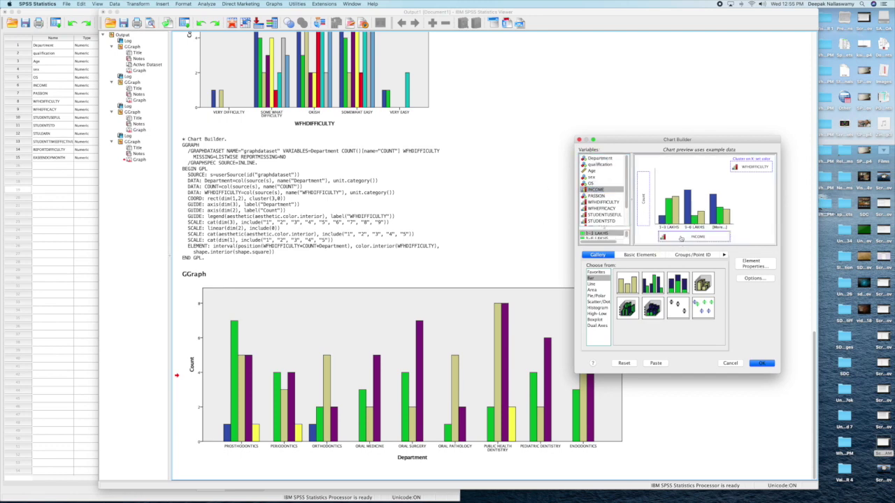
click(761, 363)
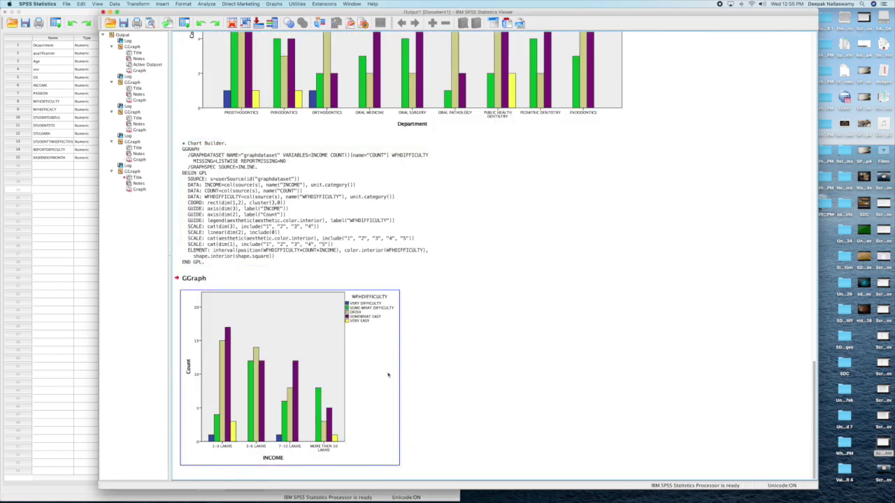
drag(399, 378, 760, 379)
click(779, 278)
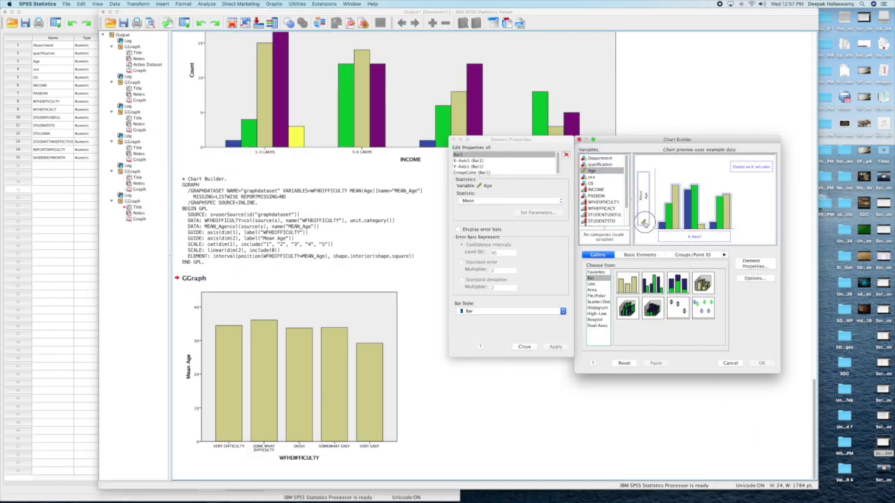
Try to use Age as the clustering and X-axis variable of the clustered bar chart
drag(603, 173, 745, 166)
drag(574, 180, 697, 233)
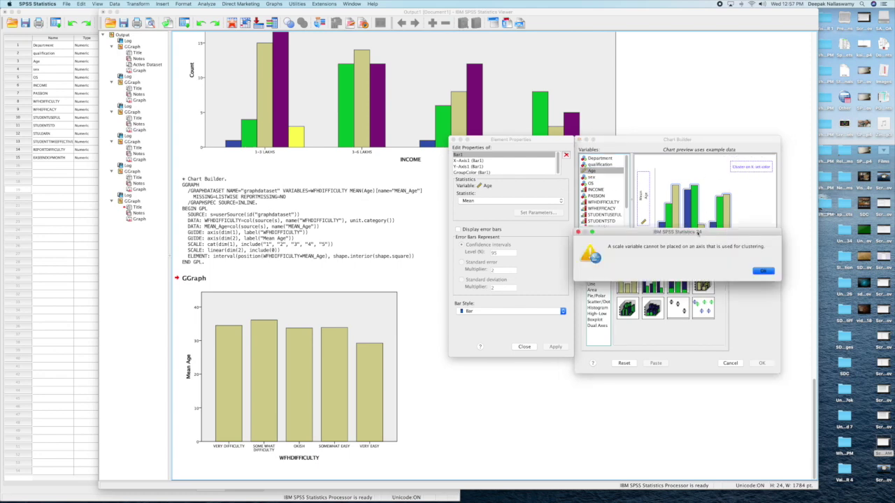
click(763, 271)
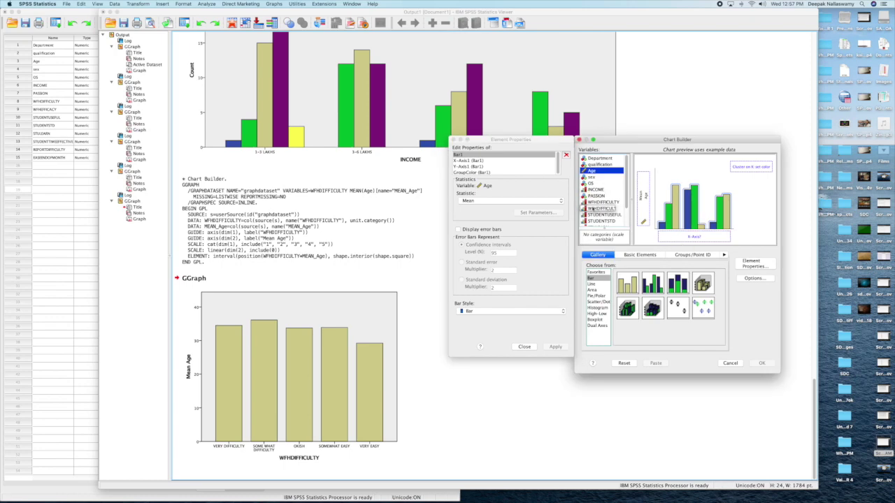
Create a clustered bar chart of counts with WFHDIFFICULTY on the X-axis, clustered by qualification
click(665, 237)
drag(599, 165, 733, 175)
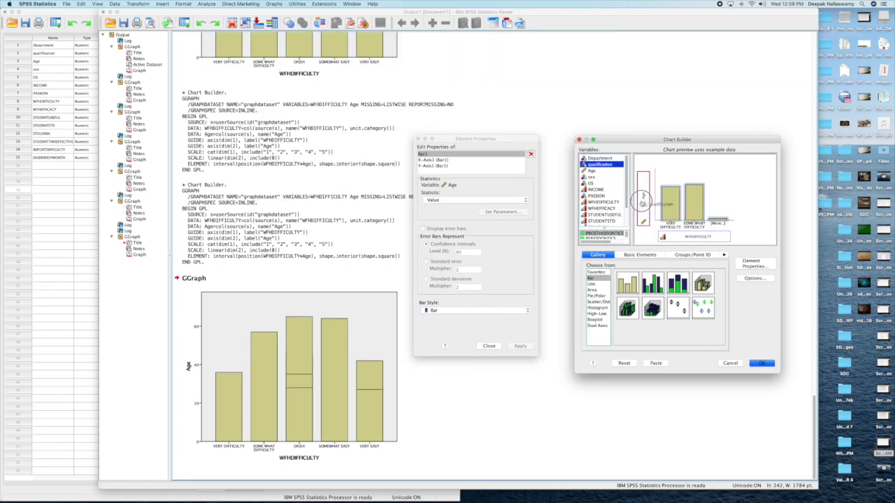
mouse_move(642, 200)
mouse_down()
mouse_move(669, 214)
mouse_move(646, 201)
mouse_up()
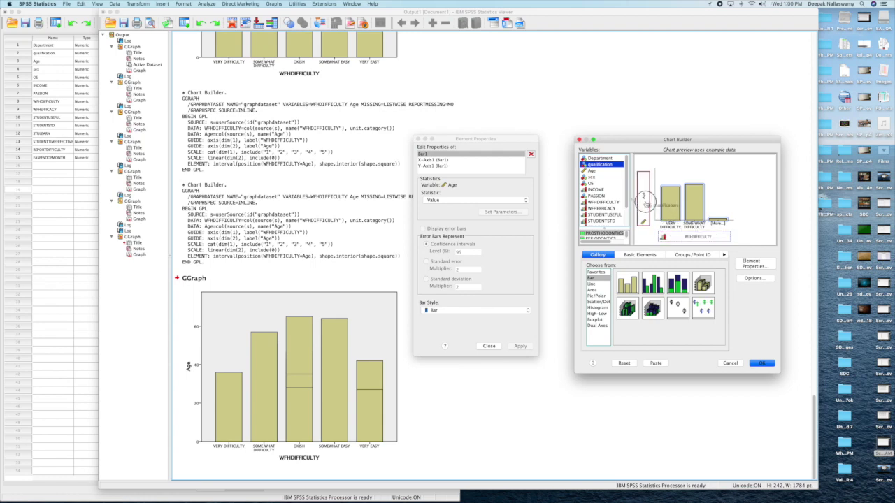
drag(645, 203, 602, 239)
drag(653, 283, 680, 198)
drag(591, 165, 743, 166)
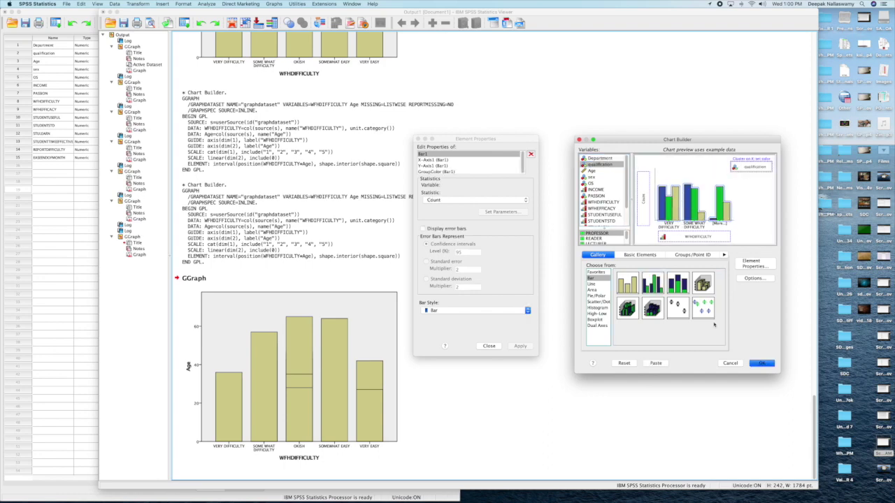
click(761, 363)
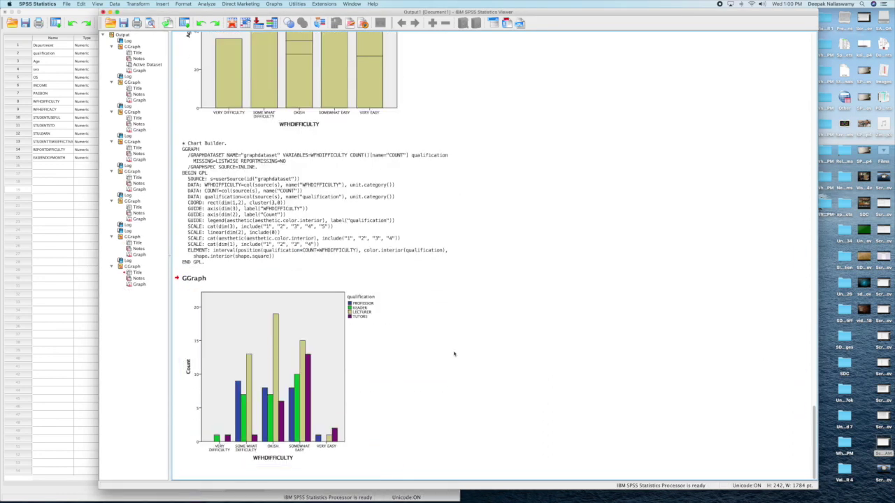
click(346, 310)
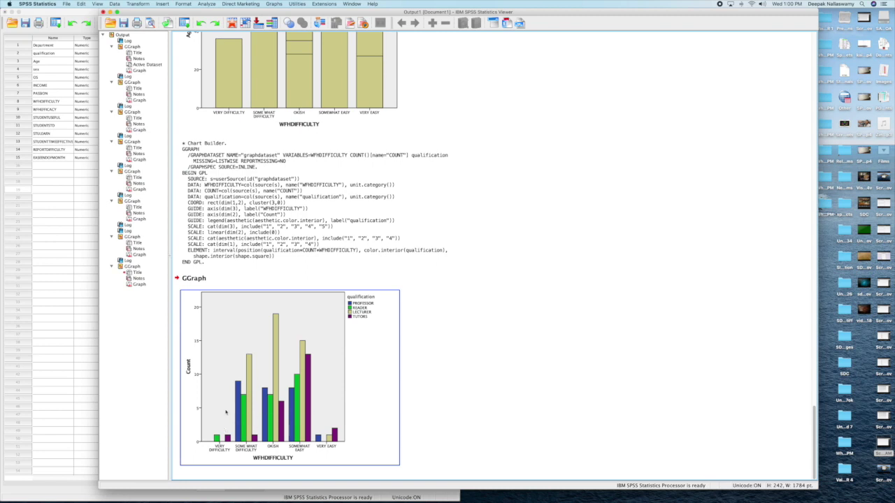
Create a clustered bar chart of counts with qualification on the X-axis, clustered by WFHDIFFICULTY
click(273, 4)
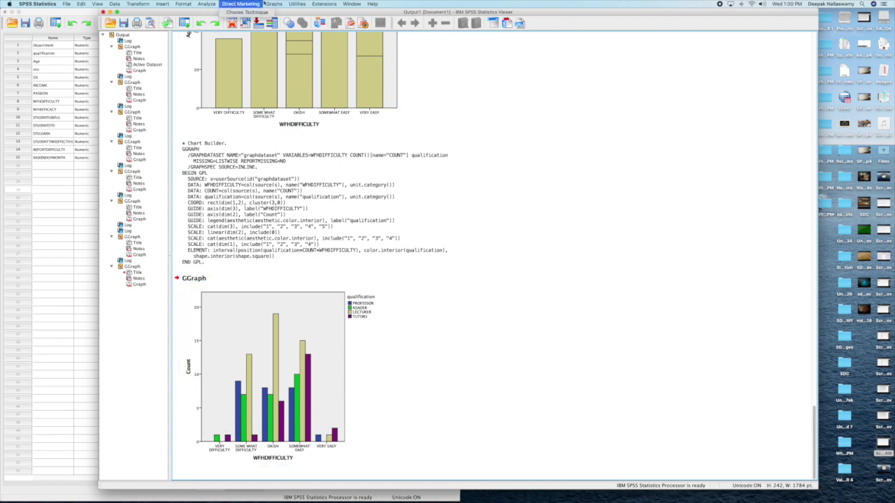
click(294, 12)
drag(752, 168, 705, 239)
drag(596, 203, 741, 166)
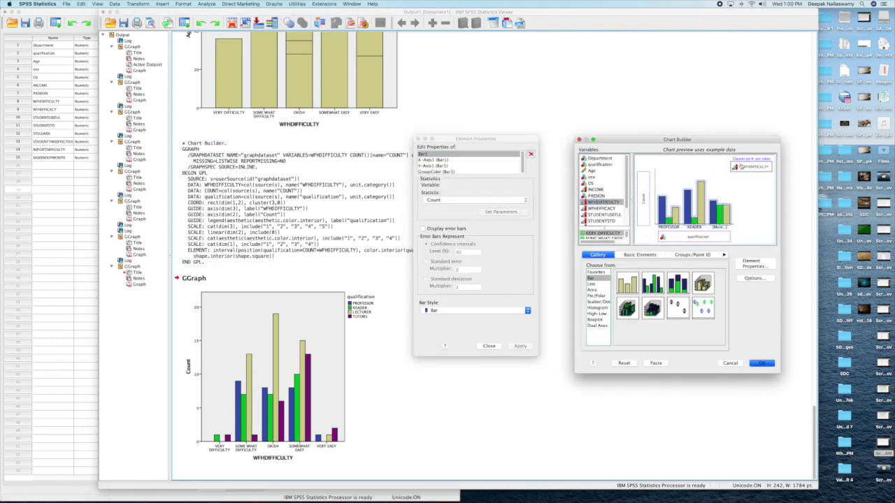
click(761, 363)
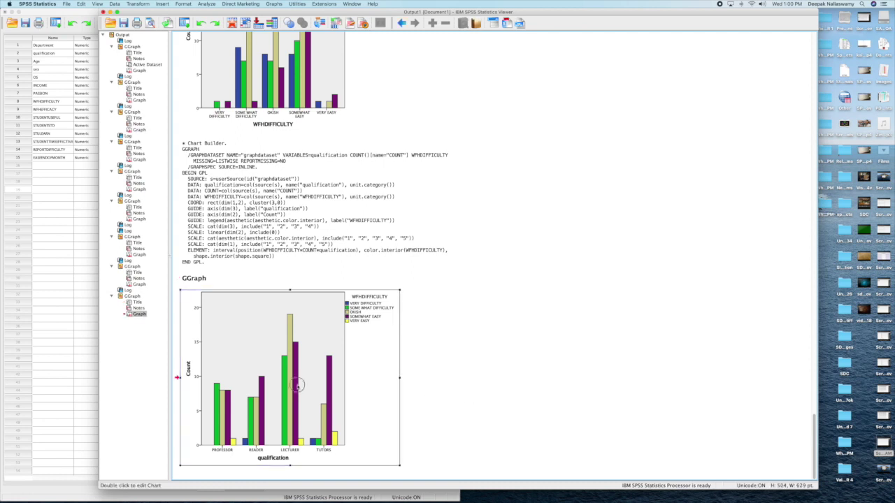
Widen the new qualification bar chart in the output to spread out its clusters
click(397, 379)
drag(712, 378, 713, 378)
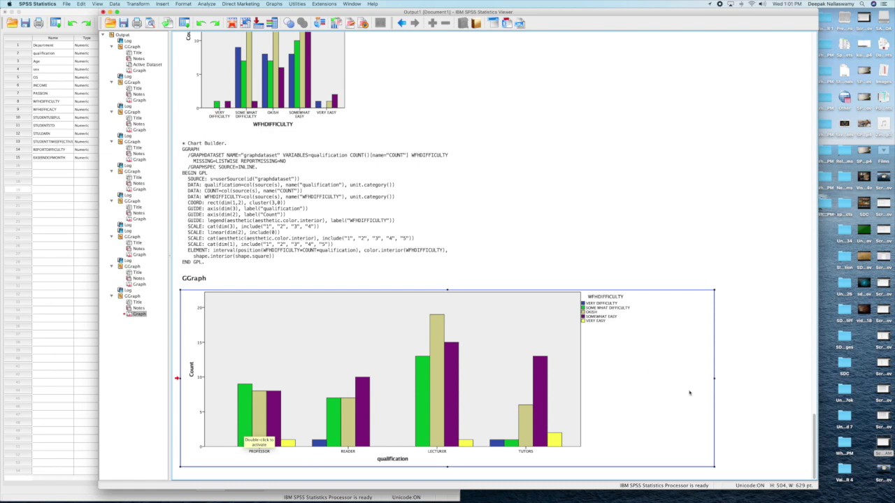
click(739, 404)
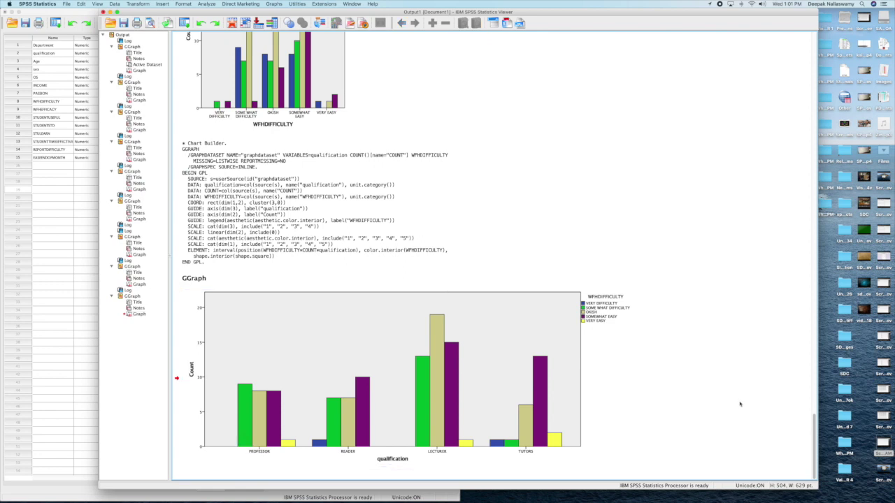
Widen the STUDENTTIMEEFFECTIVE clustered bar chart in the output so its category labels have more room
click(535, 396)
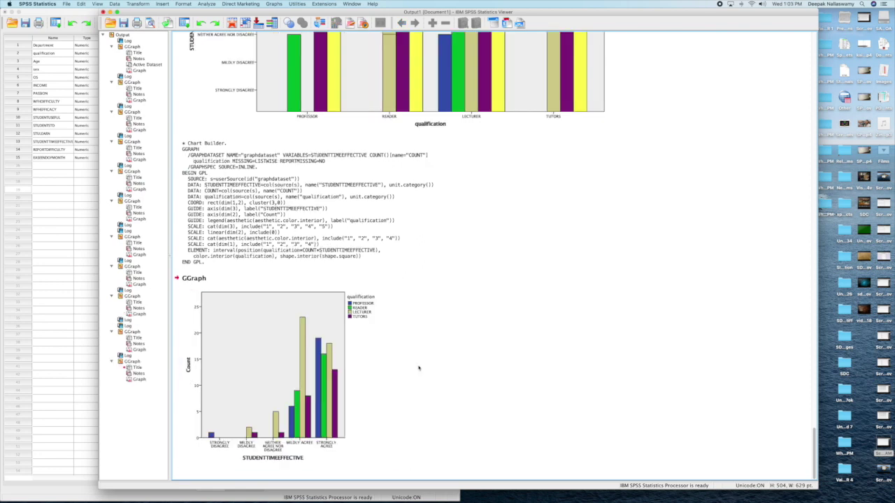
click(382, 379)
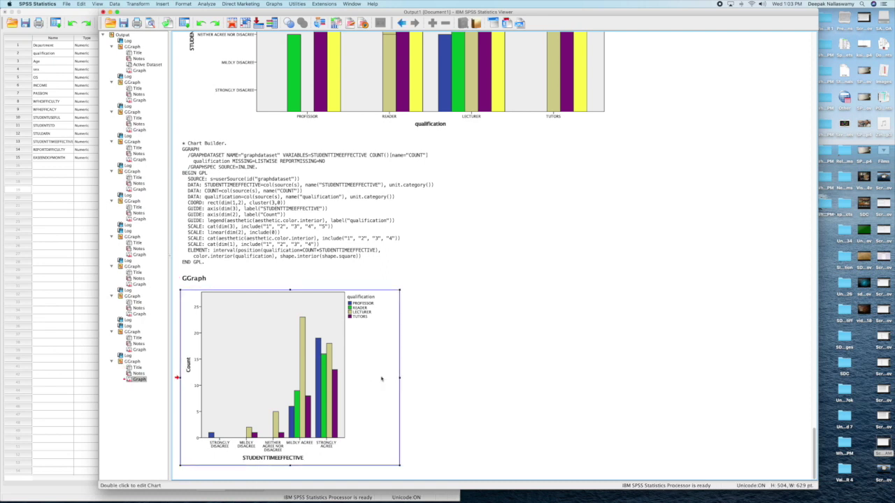
drag(400, 378, 689, 377)
Create a clustered bar chart of counts with REPORTDIFFICULTY on the X-axis, clustered by qualification
click(274, 4)
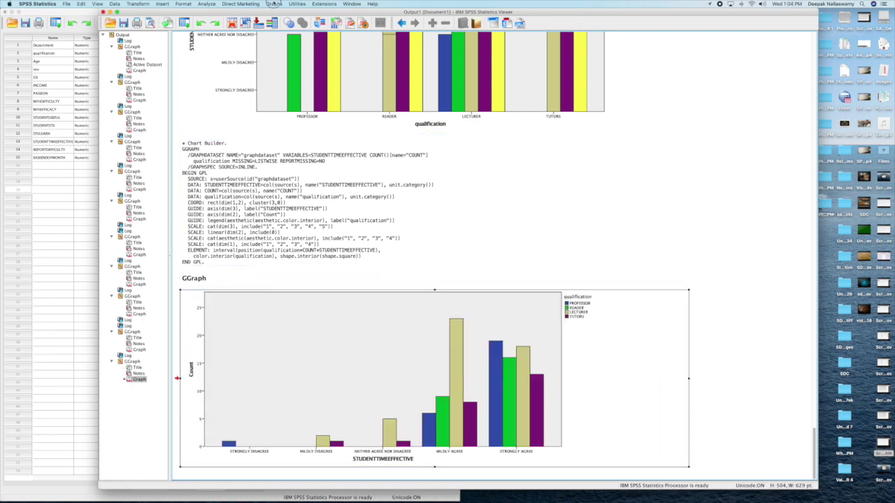
click(294, 12)
click(598, 217)
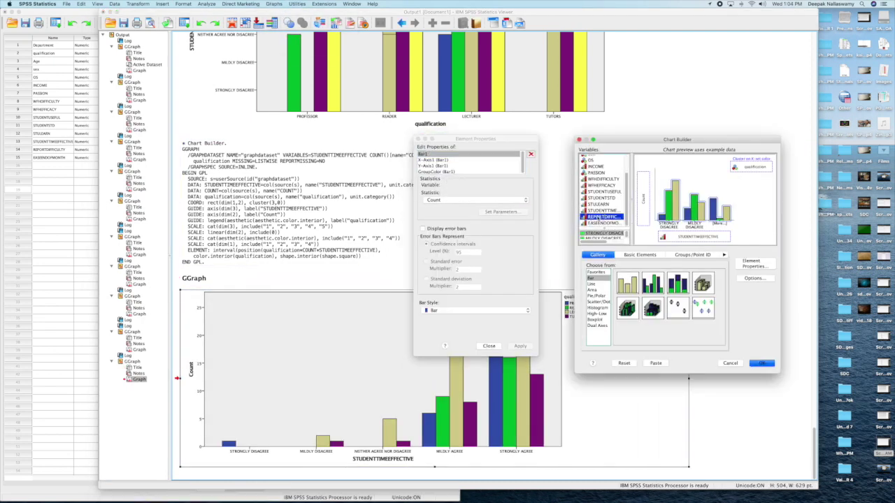
drag(597, 218, 680, 232)
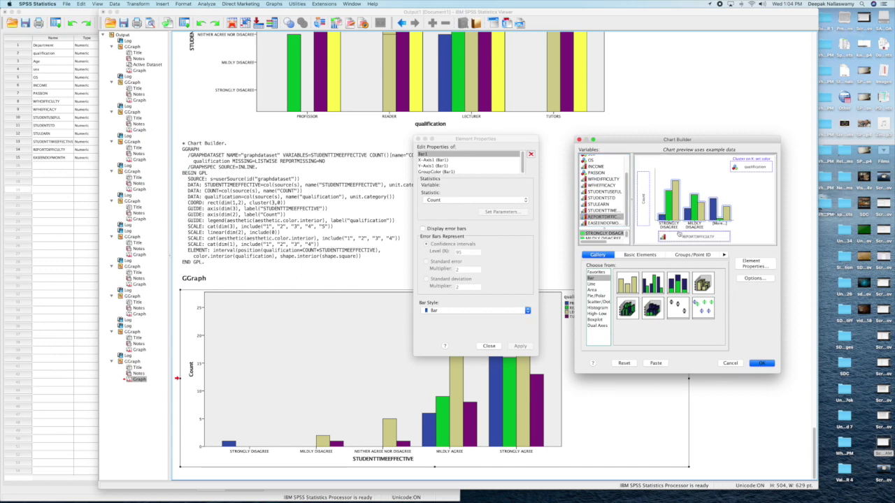
click(761, 362)
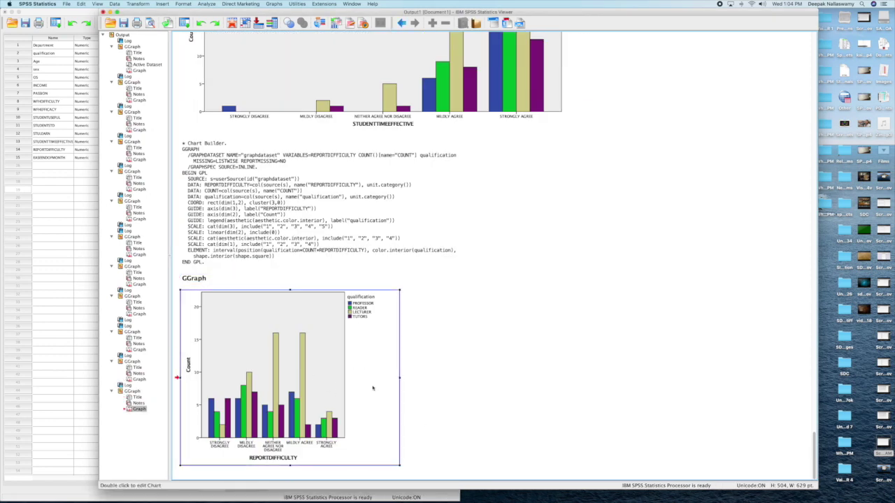
Create a clustered bar chart of STULEARN by qualification with 95% confidence interval error bars, and widen it in the output
click(273, 4)
click(286, 12)
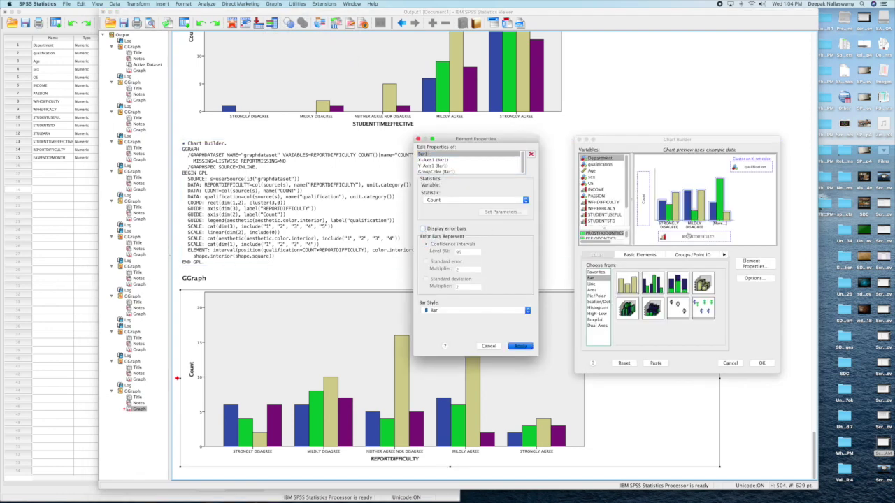
drag(589, 222, 695, 236)
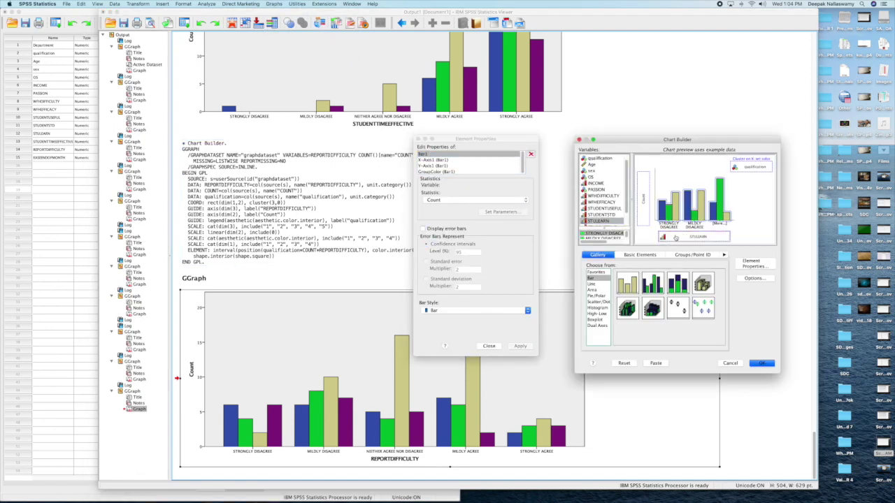
click(422, 228)
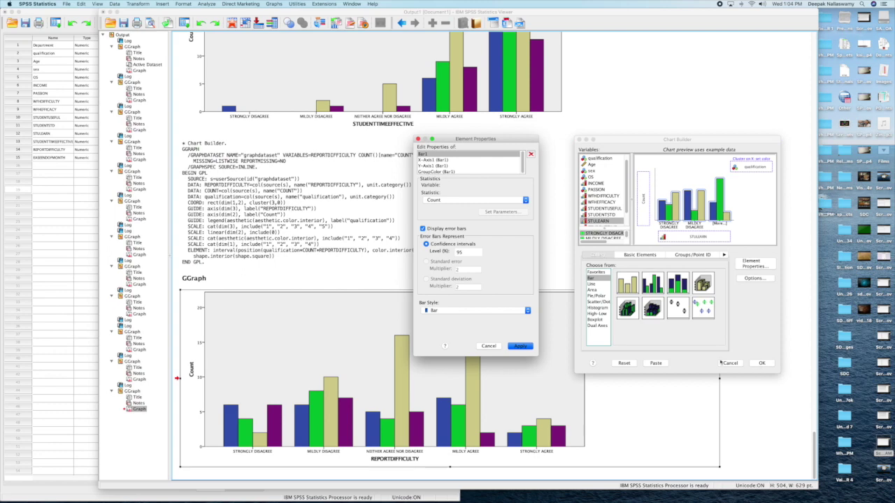
click(520, 346)
click(761, 363)
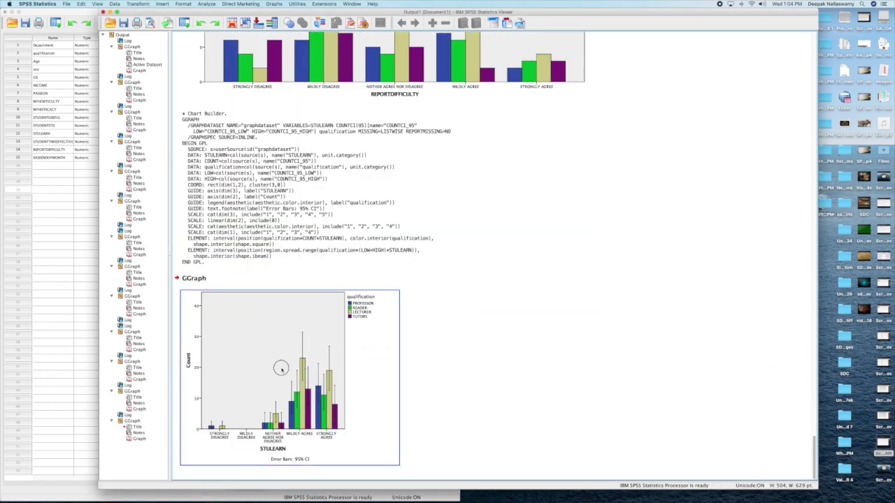
drag(399, 378, 757, 379)
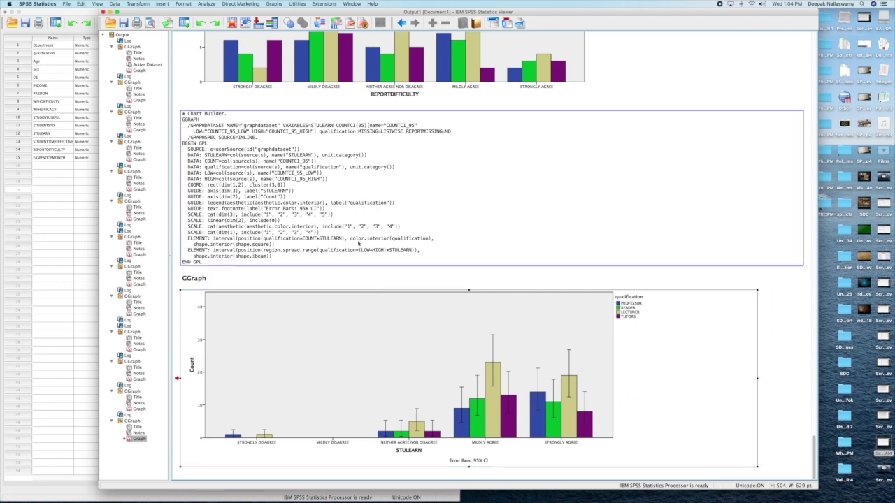
click(206, 4)
mouse_move(203, 14)
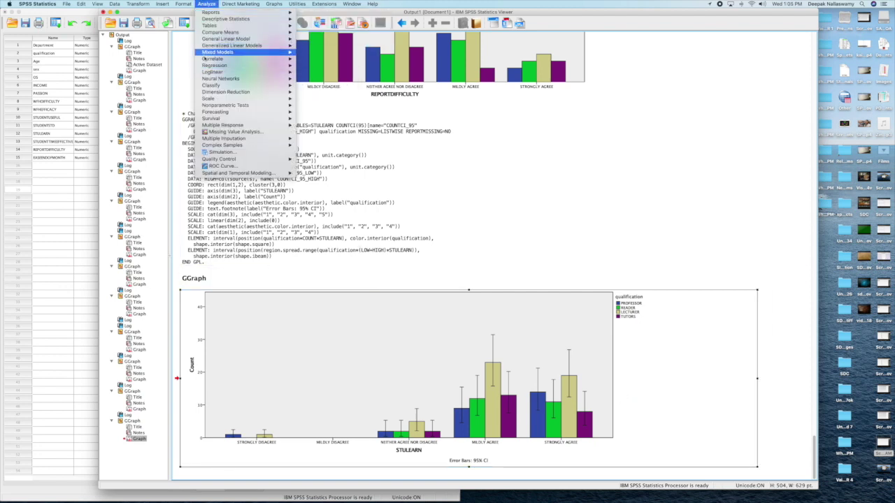
mouse_move(205, 59)
mouse_move(206, 33)
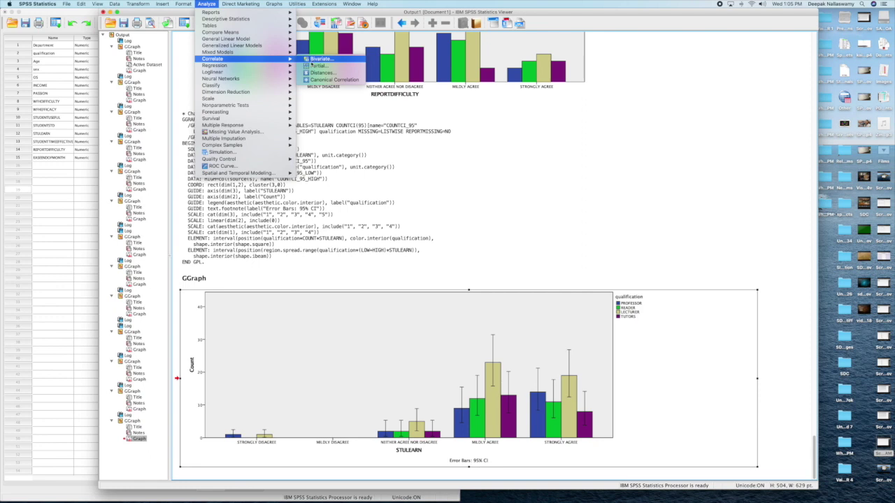
click(448, 165)
Move the output viewer aside and switch to the Faculty WFH Survey responses in Google Sheets
drag(251, 12, 324, 12)
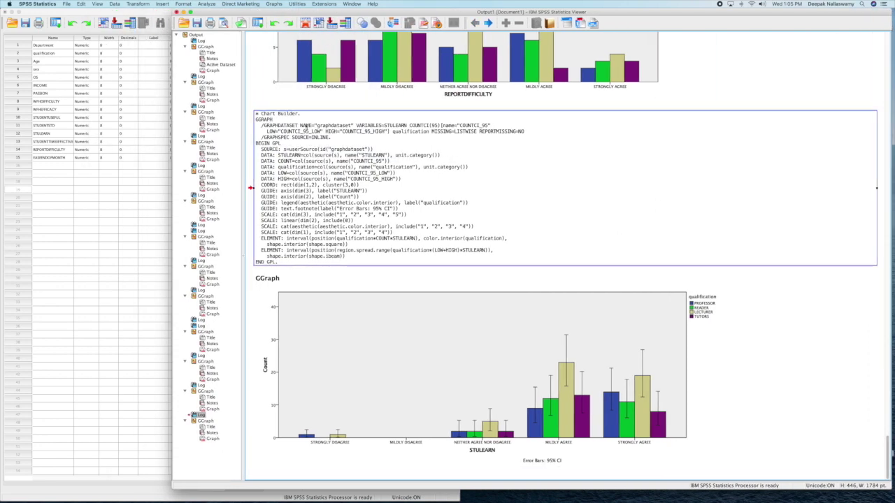
key(ctrl+Right)
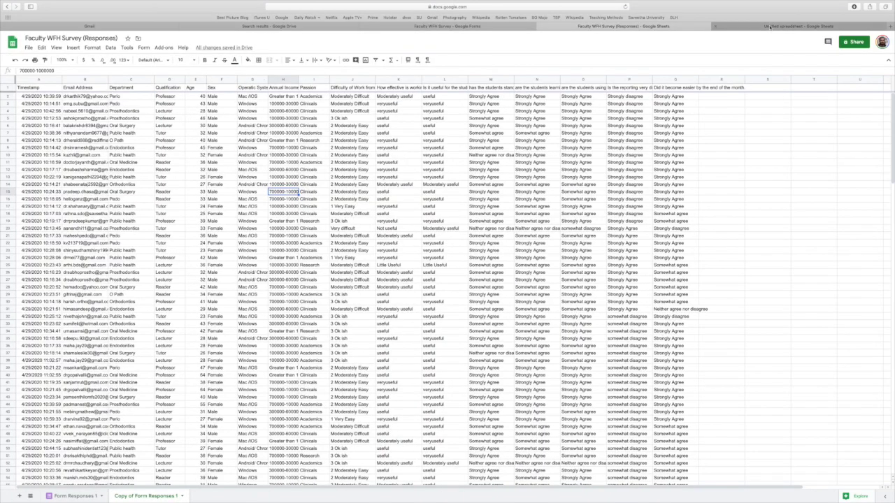
Copy the %GT Count of Teeth16, Count of Teeth16 and Age values from Numbers into the empty SPSS dataset
key(super+Tab)
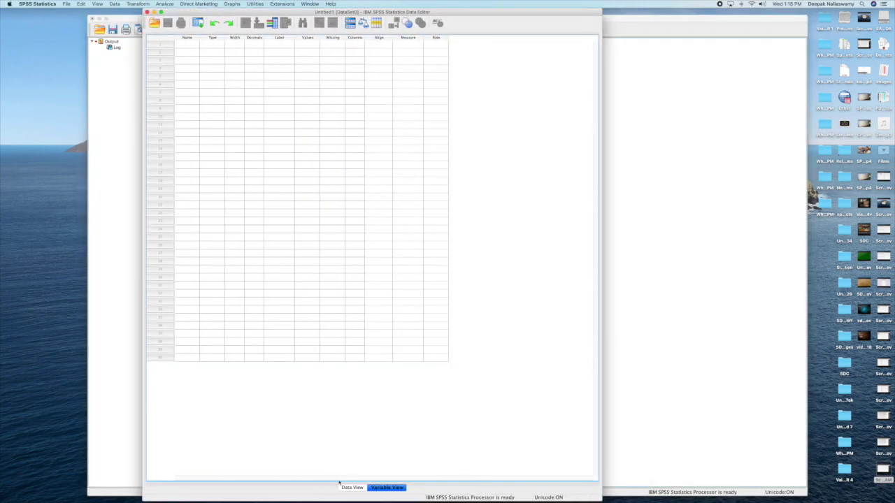
click(351, 487)
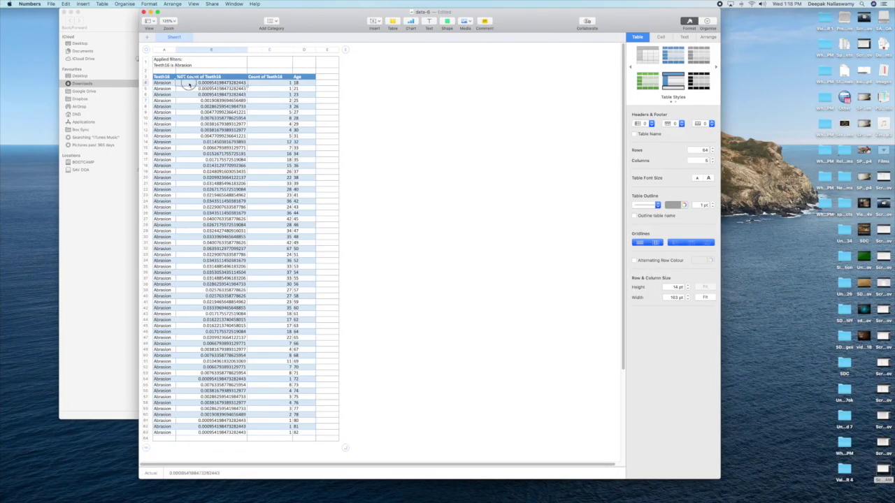
drag(189, 86, 310, 421)
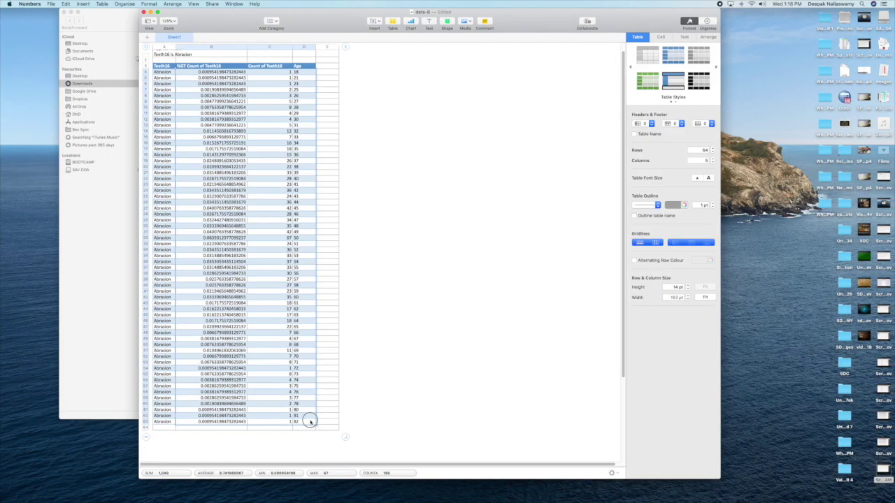
right_click(310, 421)
click(287, 307)
key(super+Tab)
key(super+v)
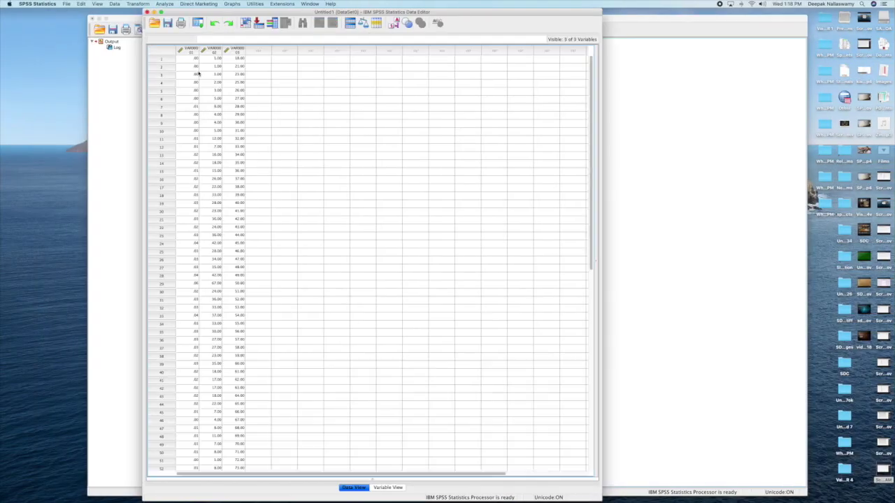
Increase the number of decimal places of the first variable and check its values in the data
click(386, 487)
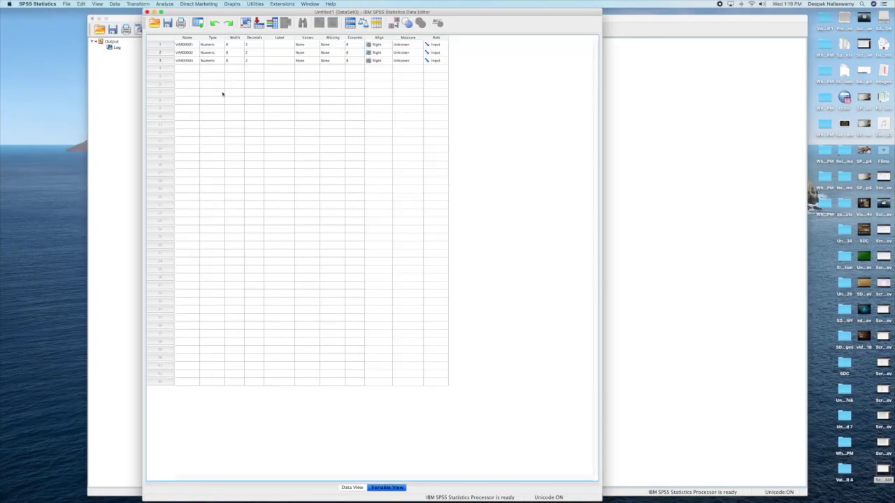
click(258, 45)
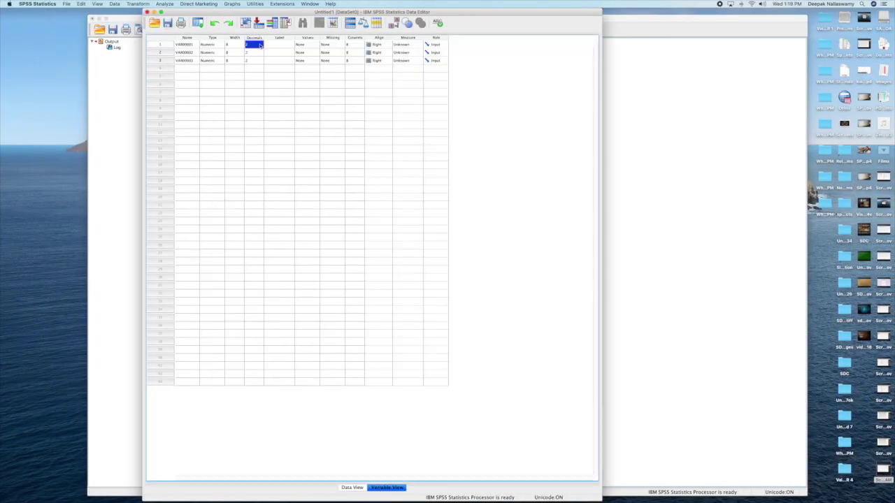
click(353, 487)
click(385, 488)
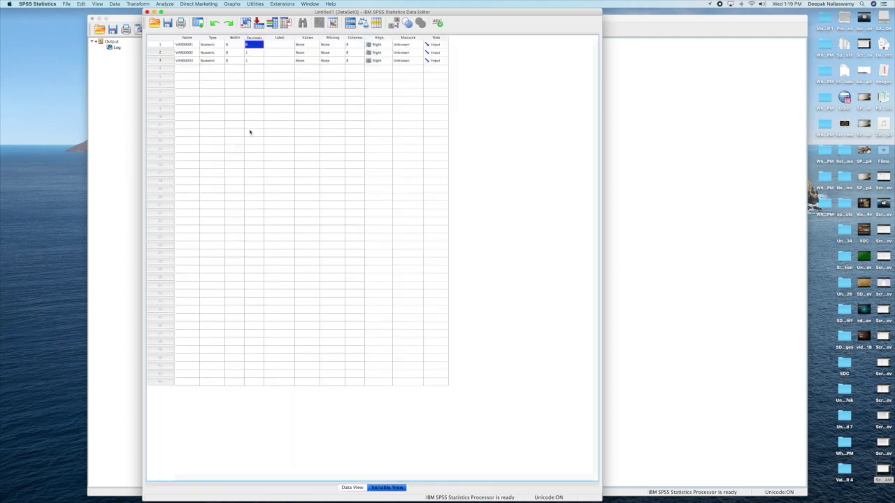
Rename the first variable to identify it as the abrasion percentage, using only characters allowed in variable names
double_click(186, 46)
text(Ab)
key(Return)
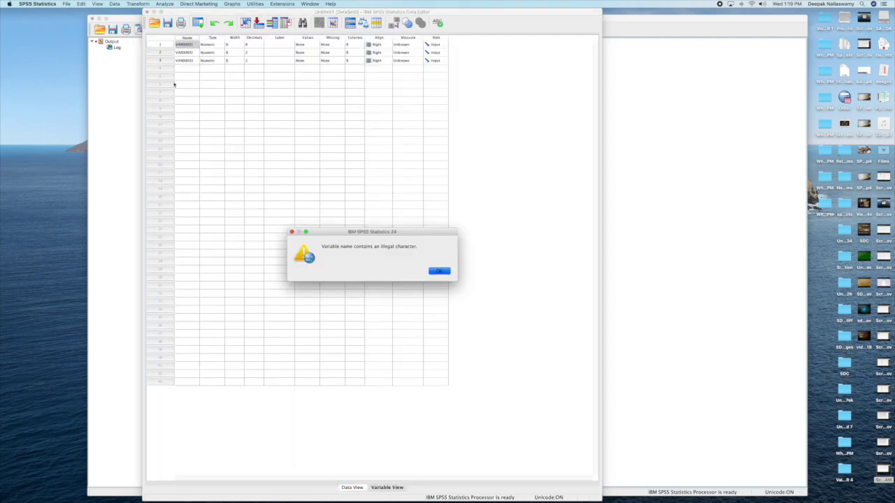
click(439, 268)
text(absorbent)
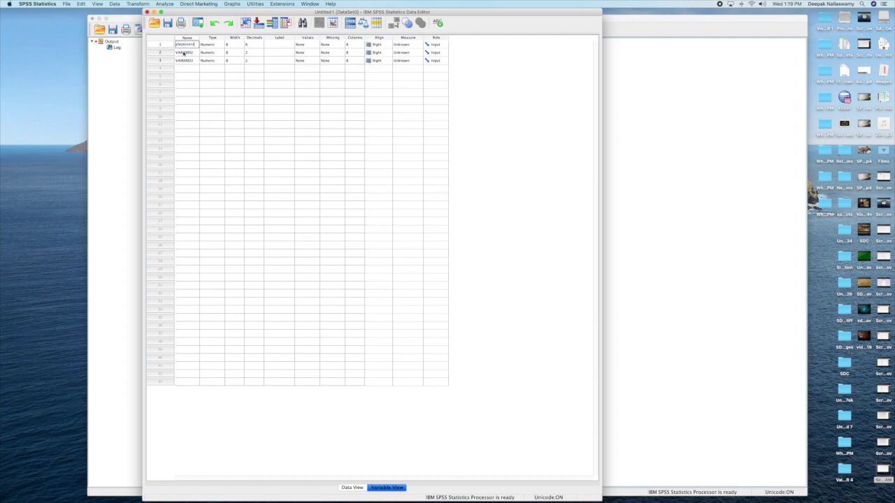
Rename the second variable to identify the abrasion count and the third variable as age
click(184, 53)
double_click(184, 53)
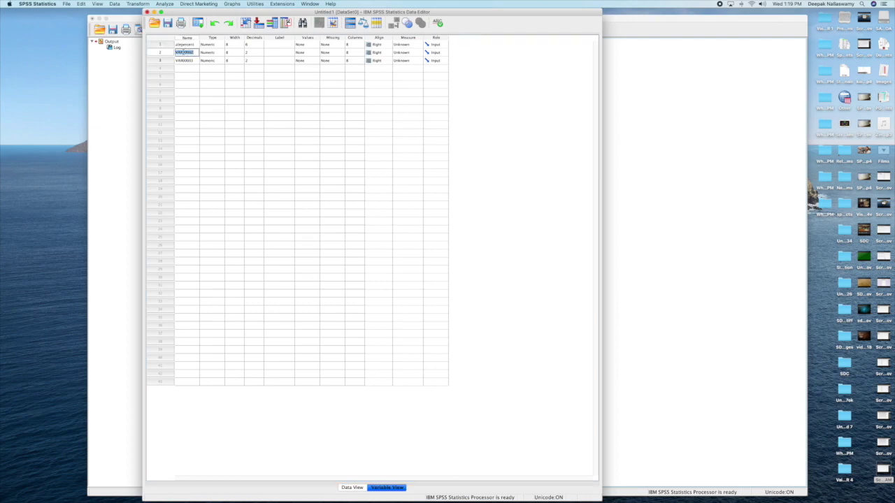
text(independent)
click(182, 61)
double_click(181, 61)
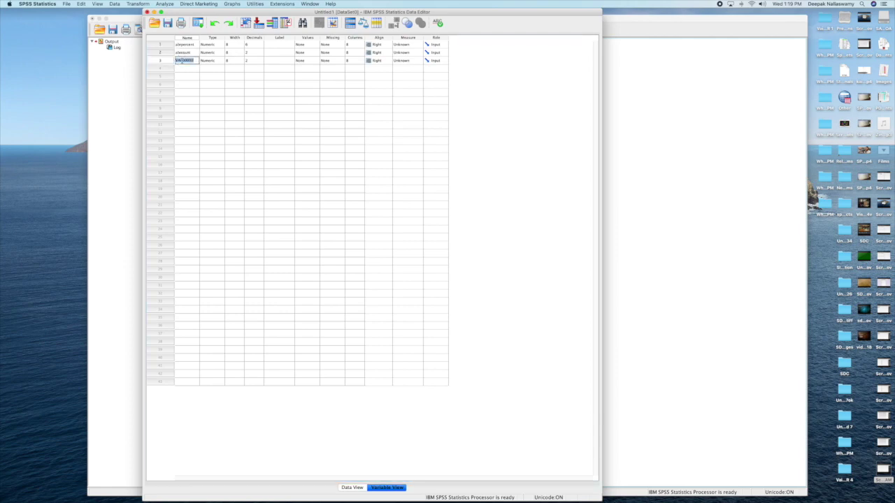
text(age)
click(214, 78)
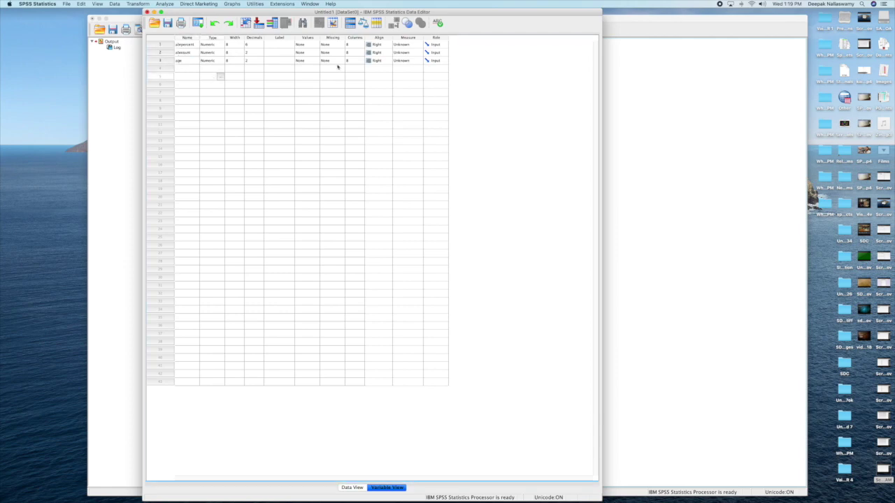
Set the measurement level of the percentage, count and age variables to Scale
click(403, 46)
click(401, 45)
click(403, 53)
click(404, 54)
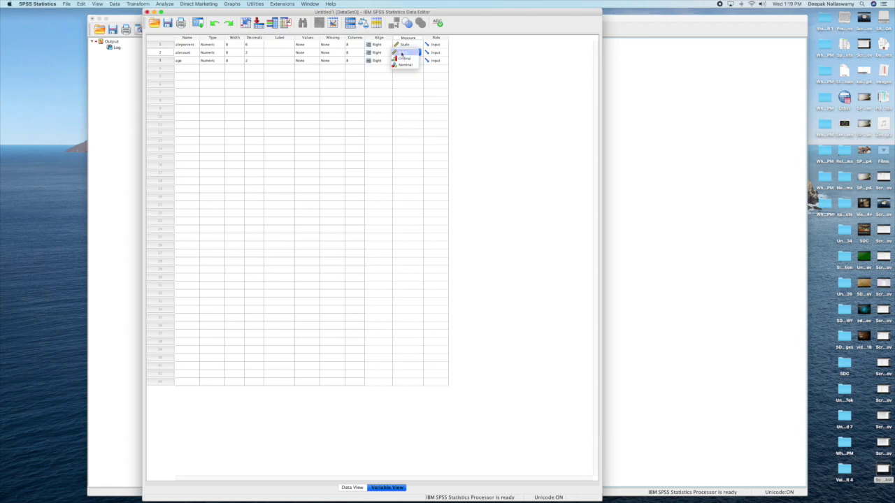
click(403, 60)
click(403, 61)
click(408, 100)
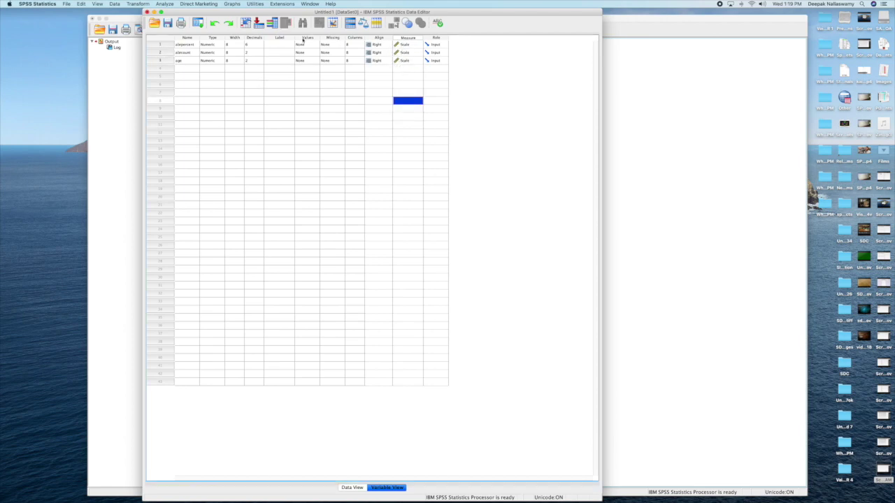
click(269, 101)
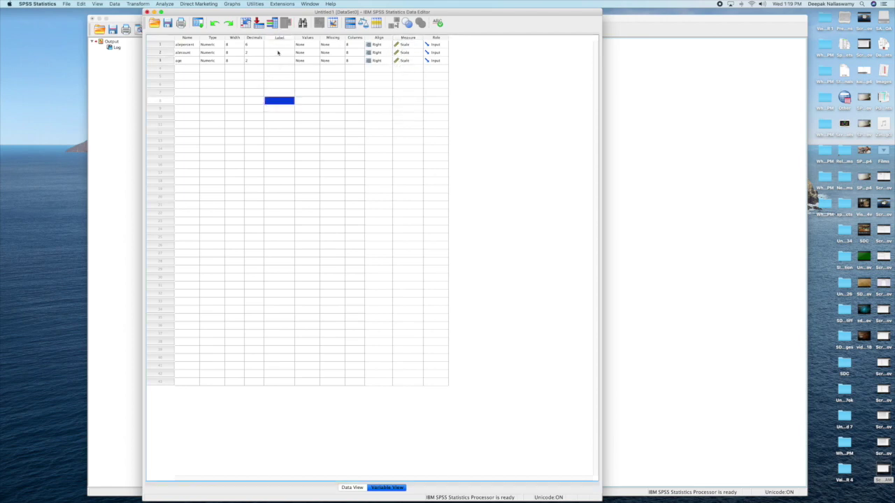
Start a bivariate Pearson correlation with the age and abrpercent variables
click(231, 4)
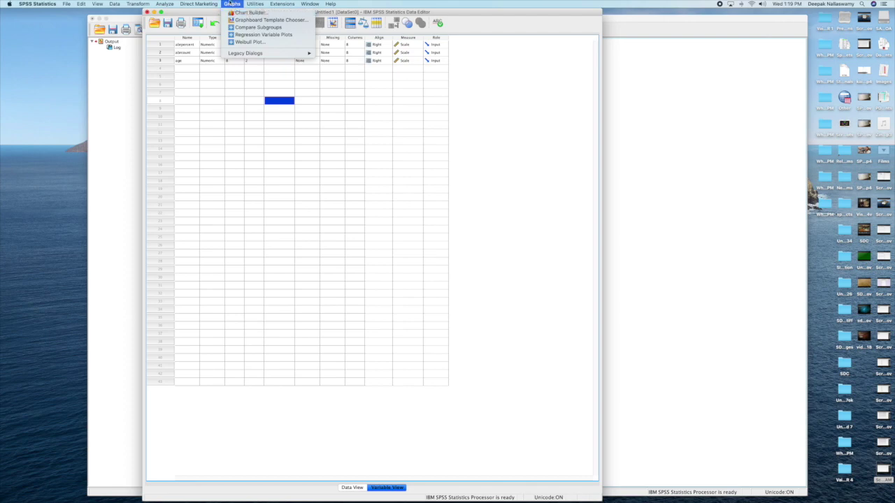
mouse_move(159, 5)
mouse_move(203, 59)
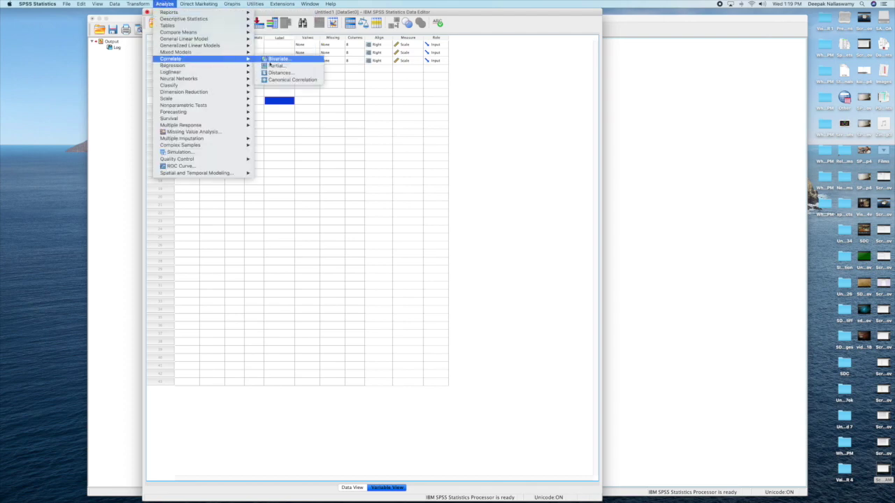
click(286, 62)
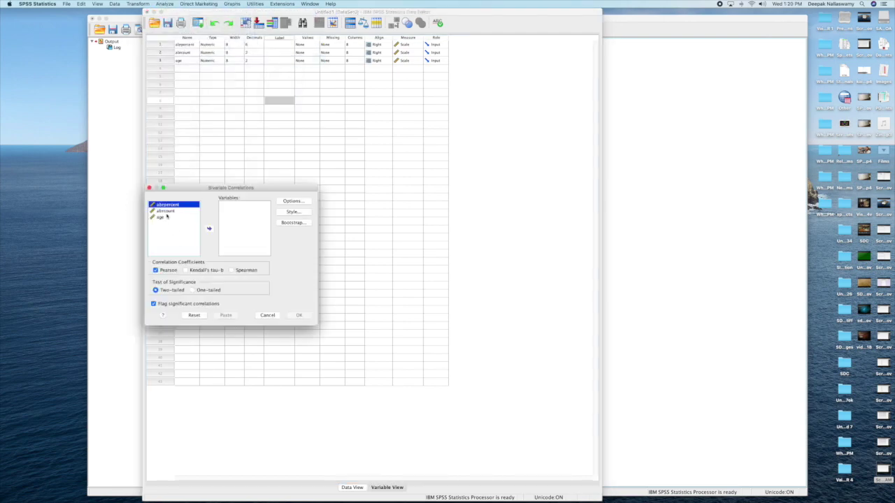
click(162, 218)
click(209, 228)
click(168, 204)
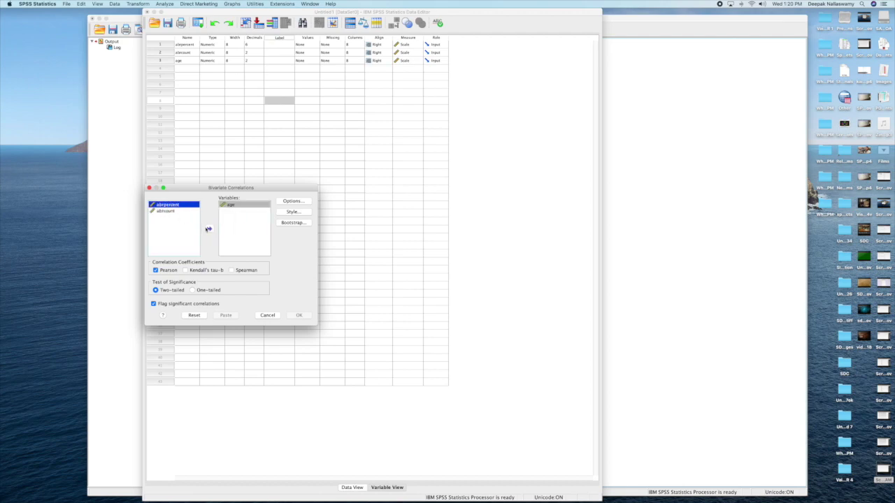
click(209, 228)
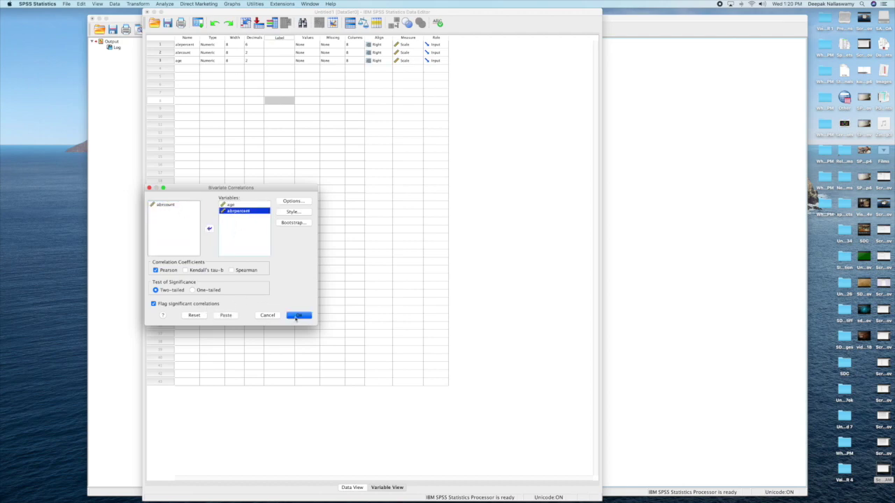
Include means and standard deviations plus cross-product deviations and covariances in the correlation, and run it
click(298, 202)
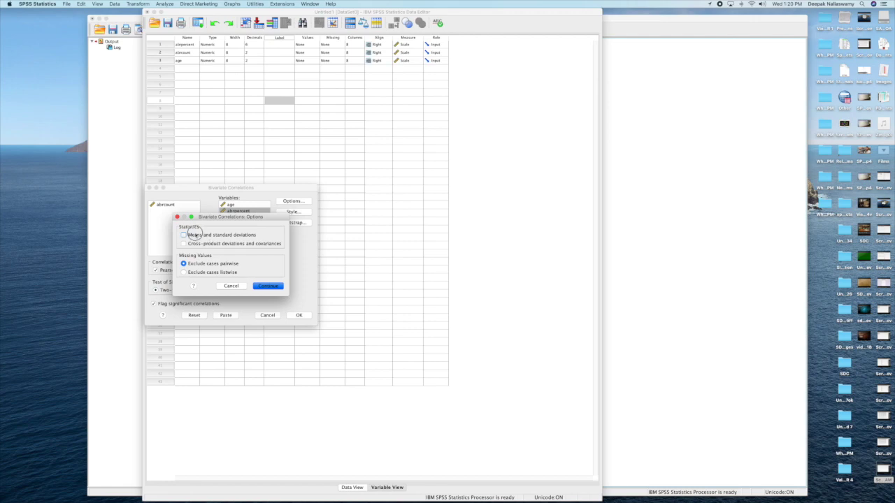
click(193, 235)
click(227, 244)
click(267, 286)
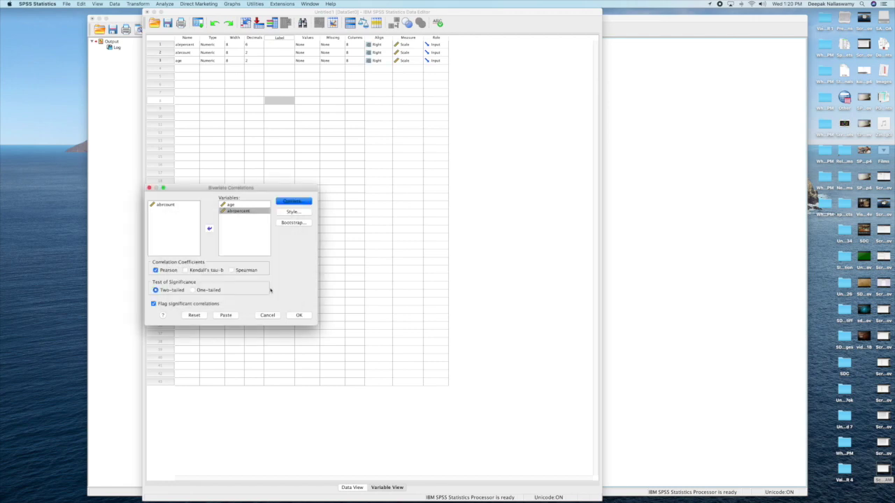
click(298, 315)
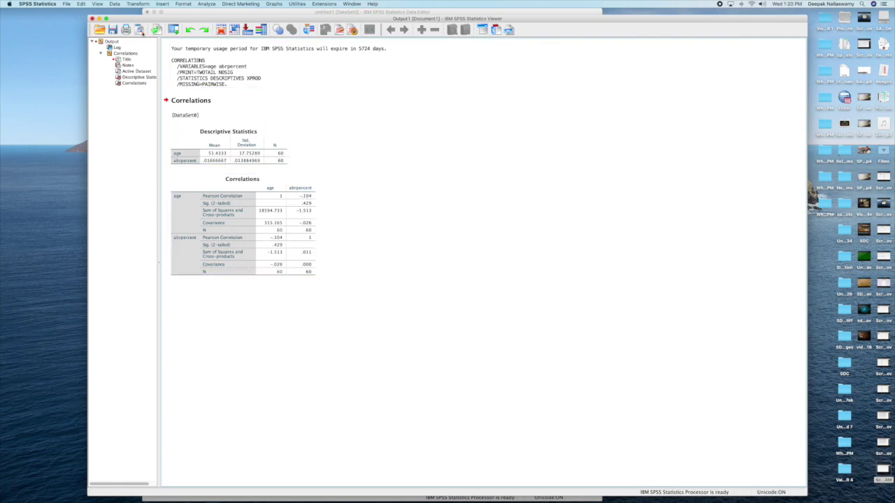
Swap the line chart's axes in Chart Builder, with age on the x-axis and abrpercent on the y-axis, and generate it
click(214, 3)
mouse_move(274, 4)
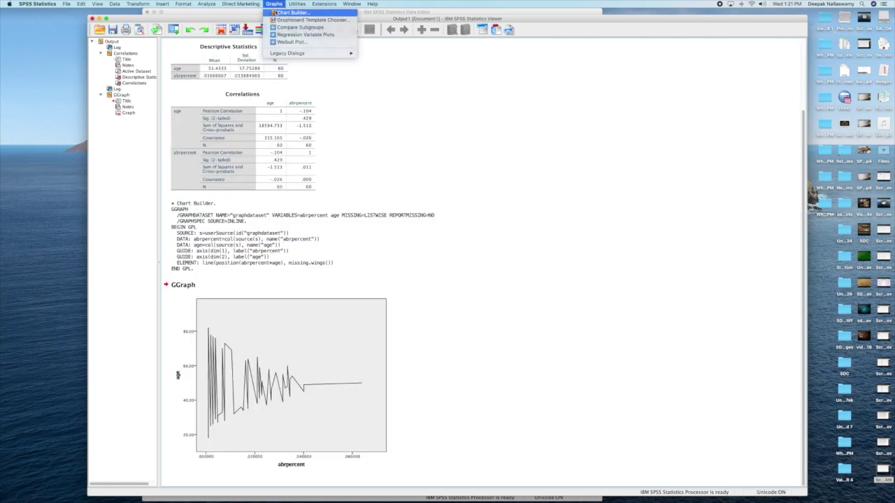
click(275, 13)
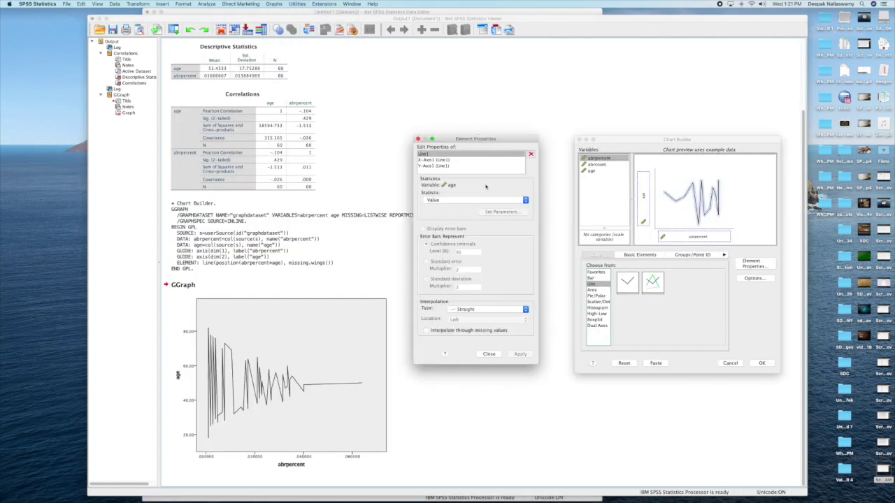
drag(640, 201, 692, 236)
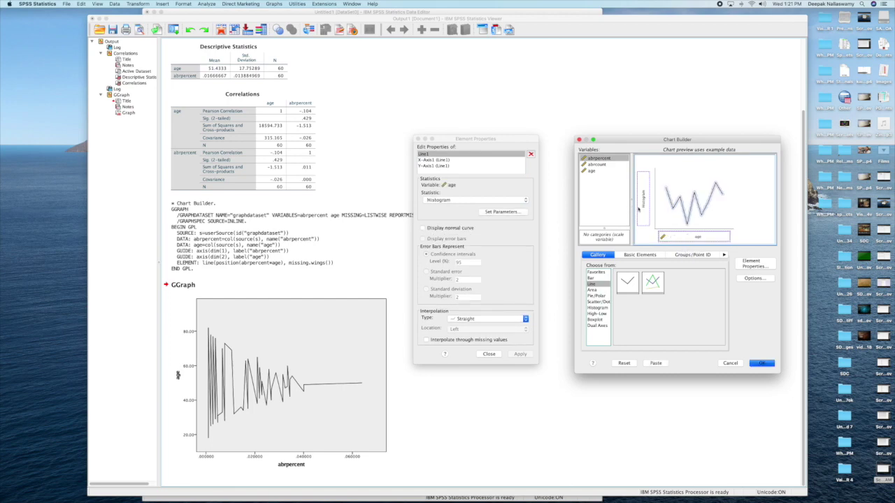
drag(595, 159, 643, 195)
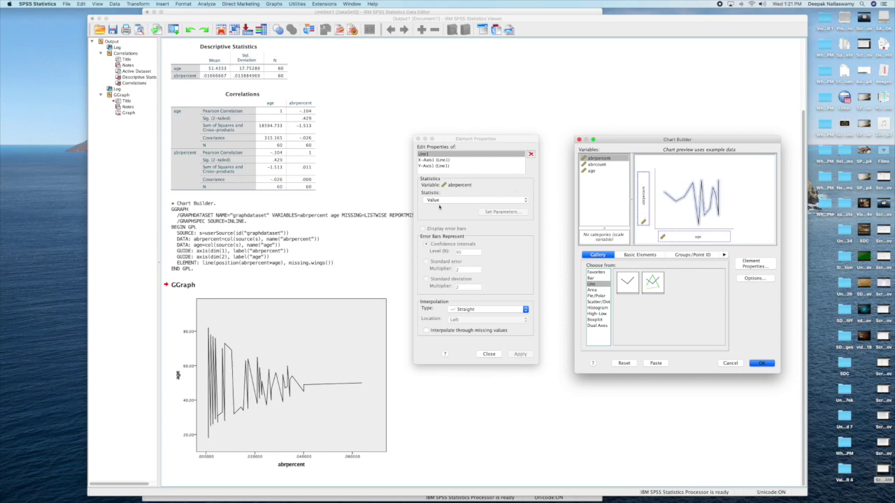
click(763, 364)
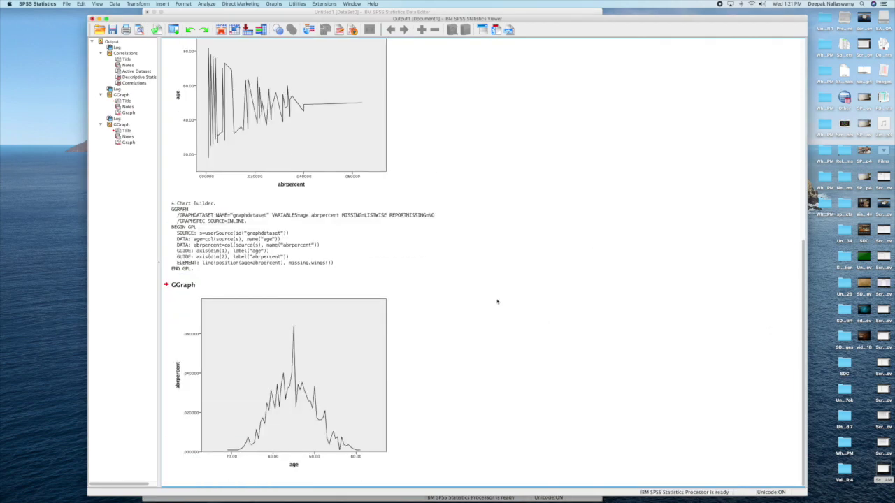
click(375, 333)
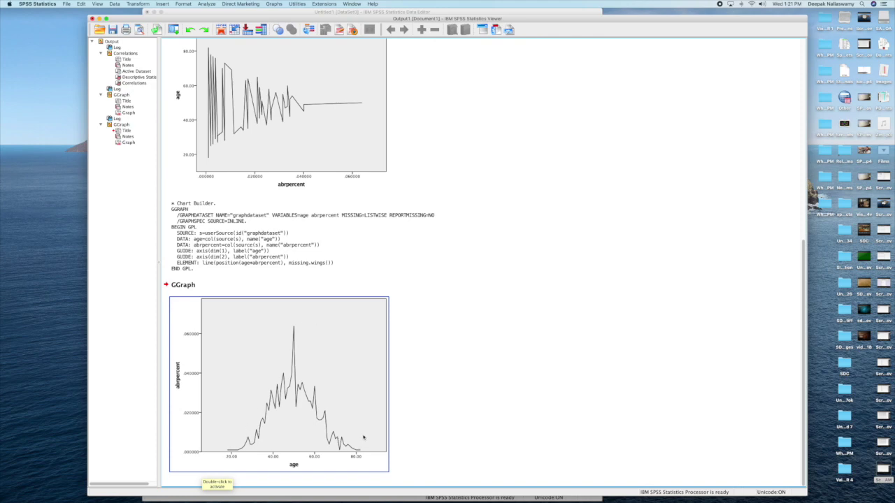
click(410, 382)
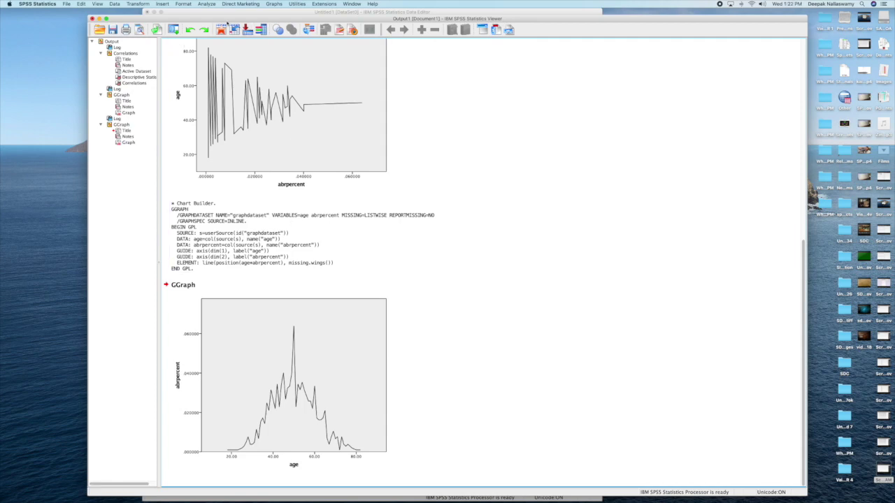
drag(225, 20, 222, 14)
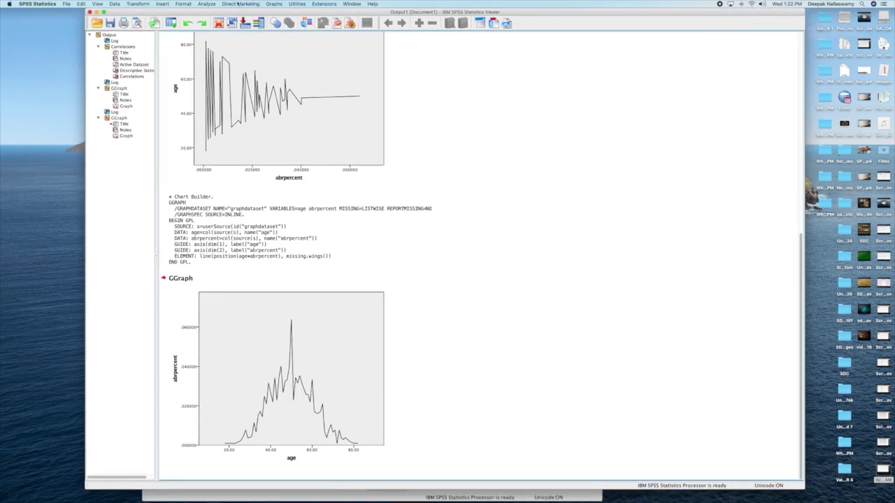
Copy the line chart of abrpercent by age from the output and switch to the data spreadsheet in Numbers
click(66, 4)
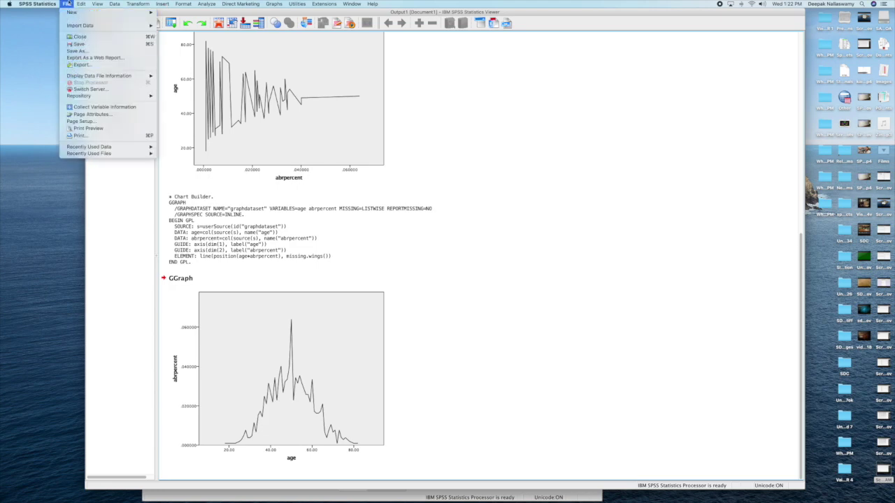
click(261, 302)
right_click(261, 302)
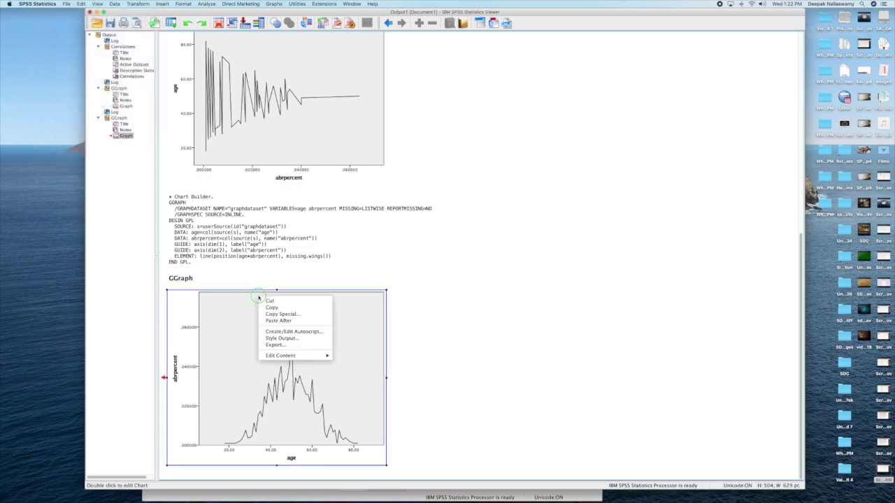
click(271, 307)
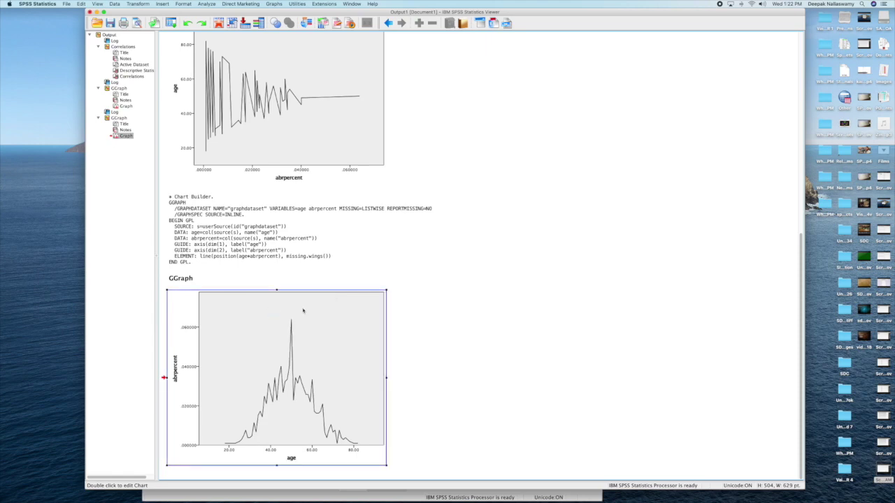
click(405, 306)
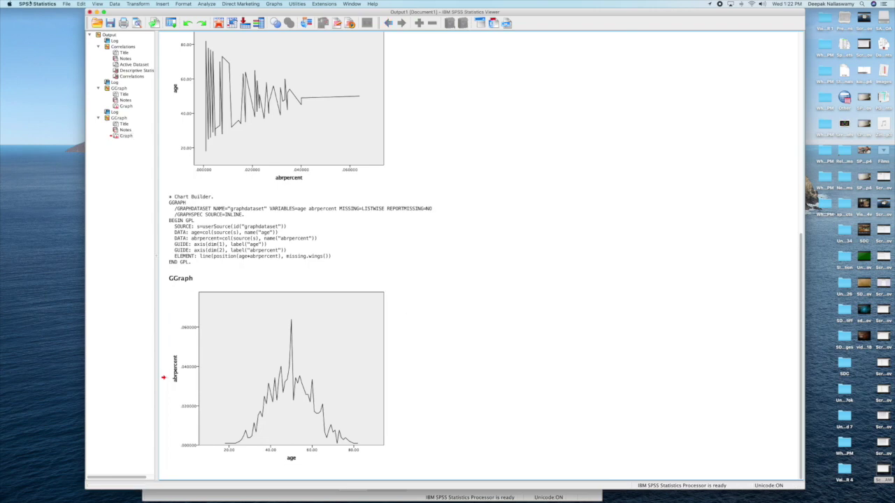
key(ctrl+Right)
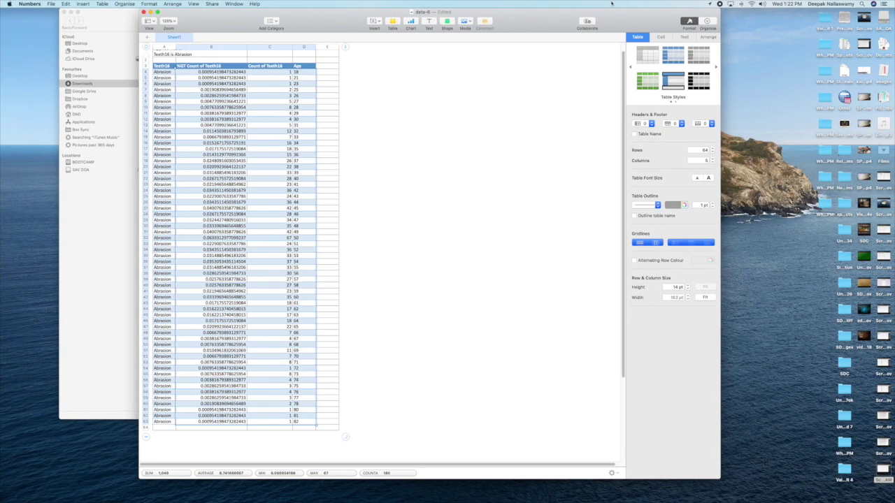